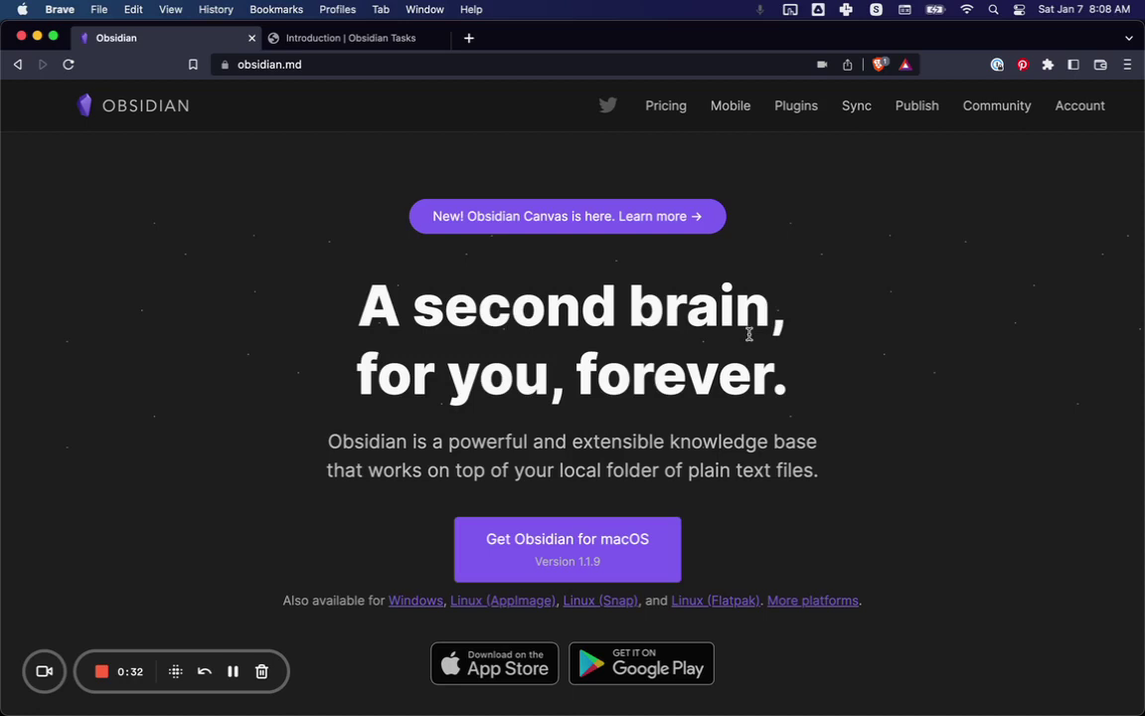
Switch to Obsidian and start a new local vault named "Obsidian Demo".
{"action": "key", "text": "super+Tab"}
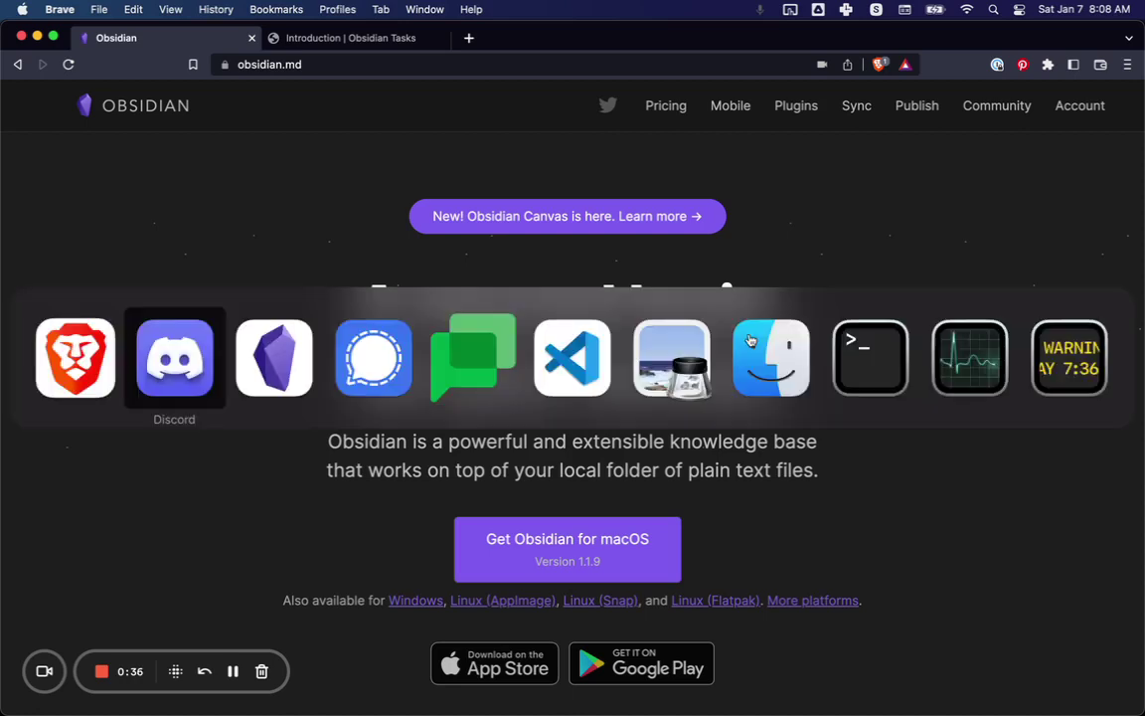
{"action": "key", "text": "super+Tab"}
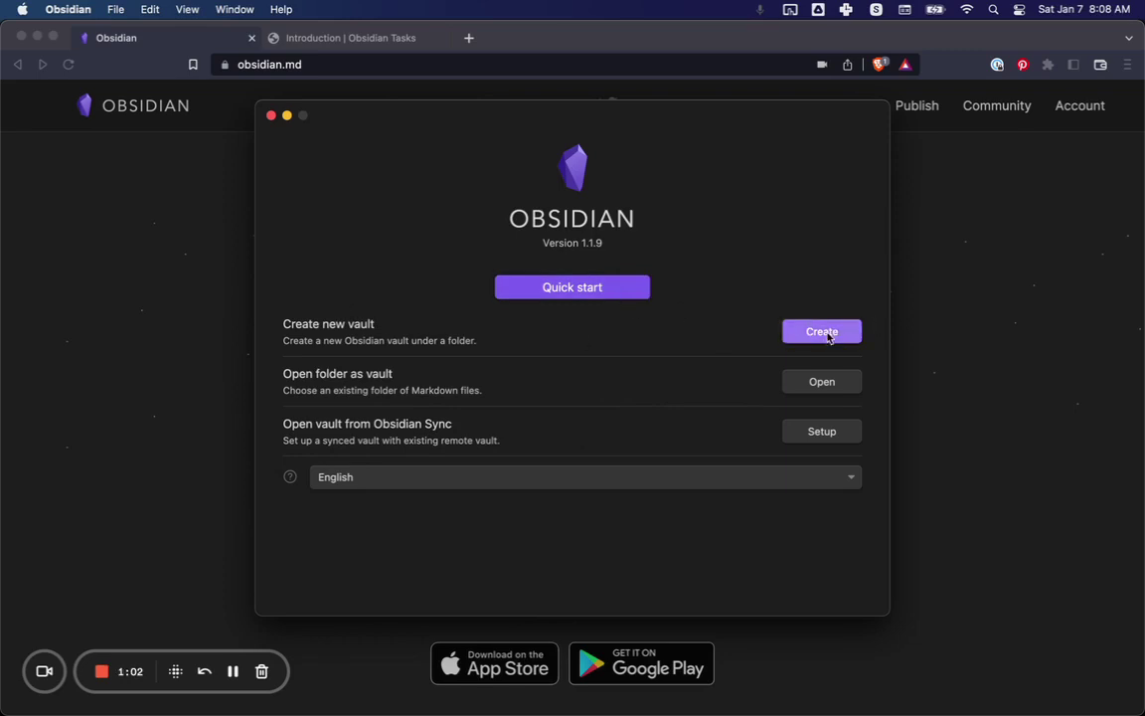
{"action": "left_click", "coordinate": [825, 333]}
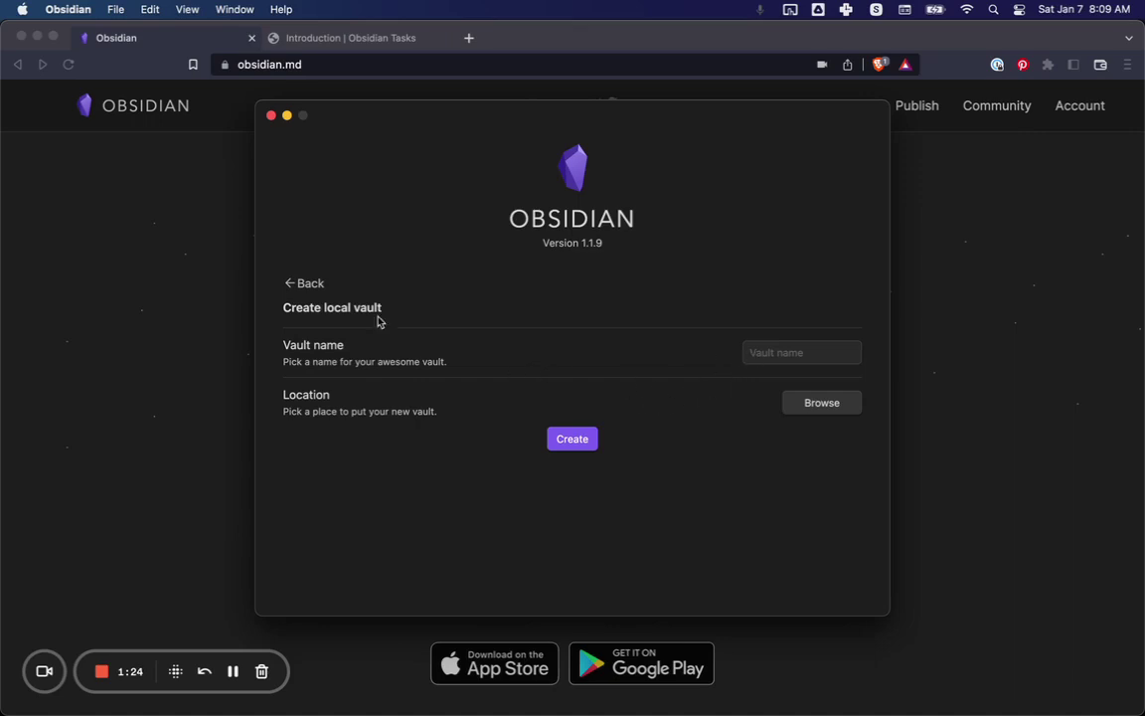
{"action": "left_click", "coordinate": [817, 351]}
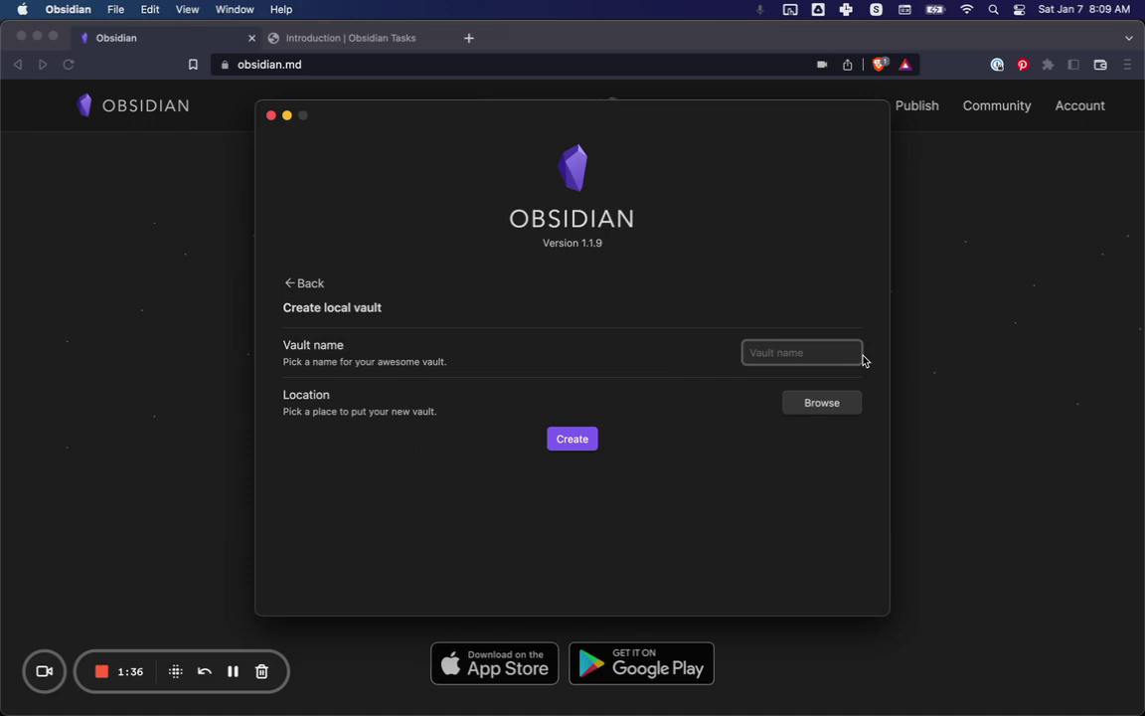
{"action": "type", "text": "Demo"}
{"action": "left_click", "coordinate": [749, 353]}
{"action": "type", "text": "Obsidian"}
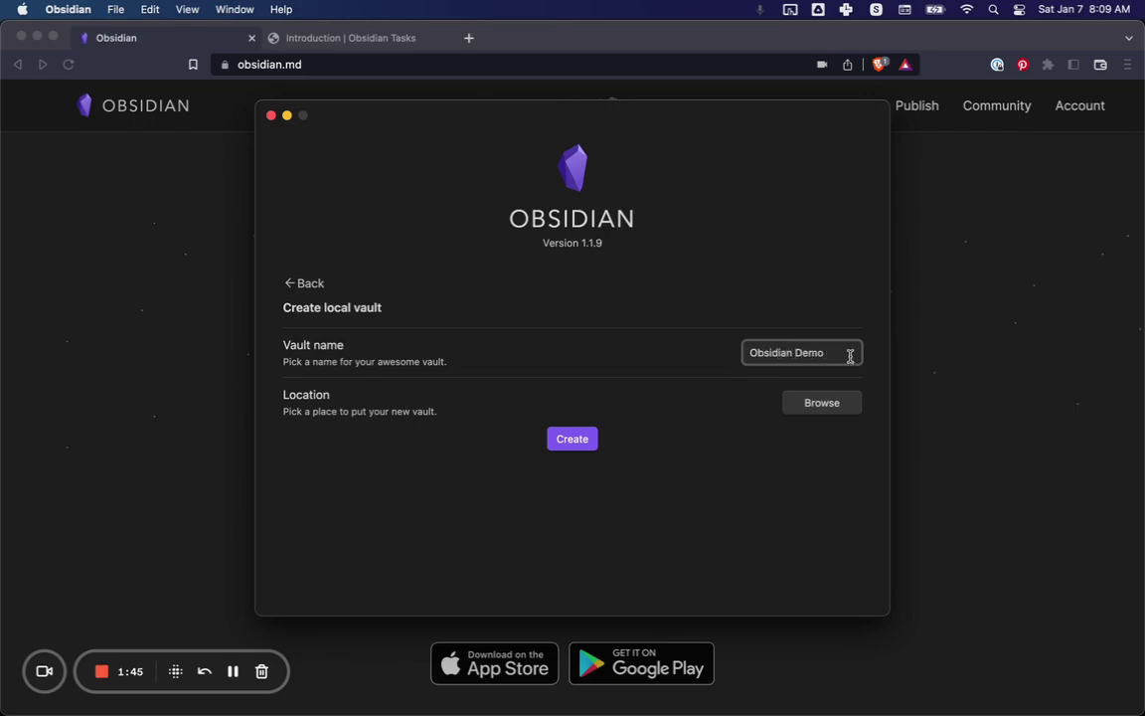
Create the vault inside the home folder's Documents folder and maximize the new vault's window.
{"action": "left_click", "coordinate": [814, 407]}
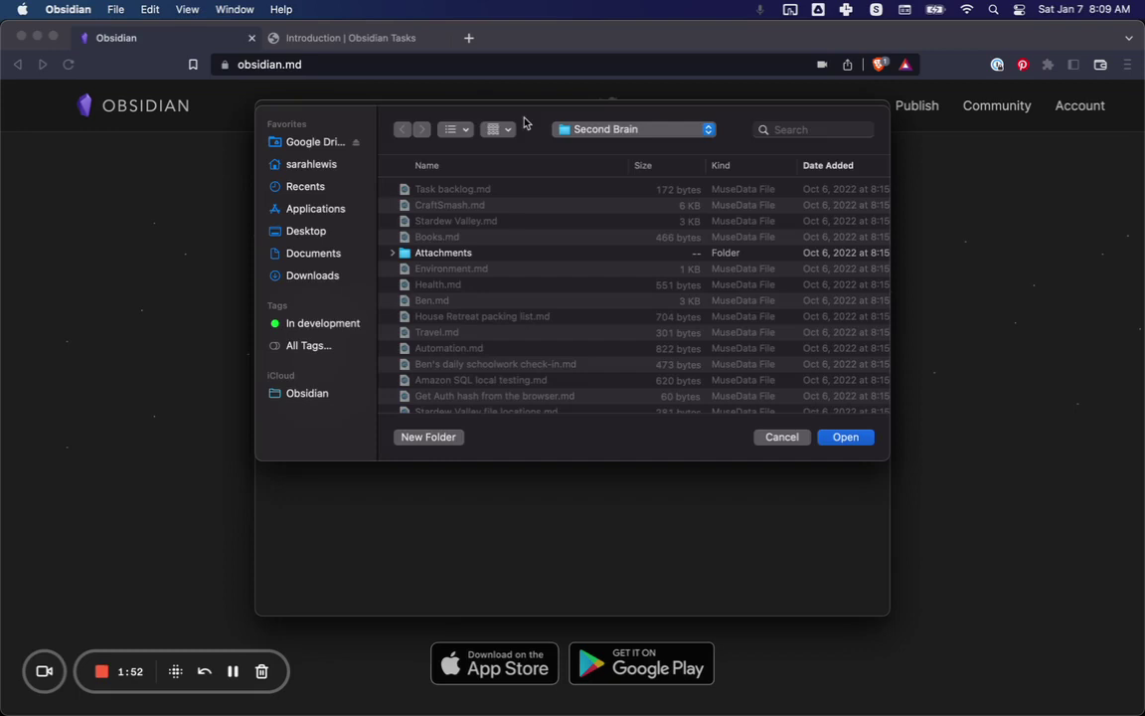
{"action": "left_click", "coordinate": [308, 169]}
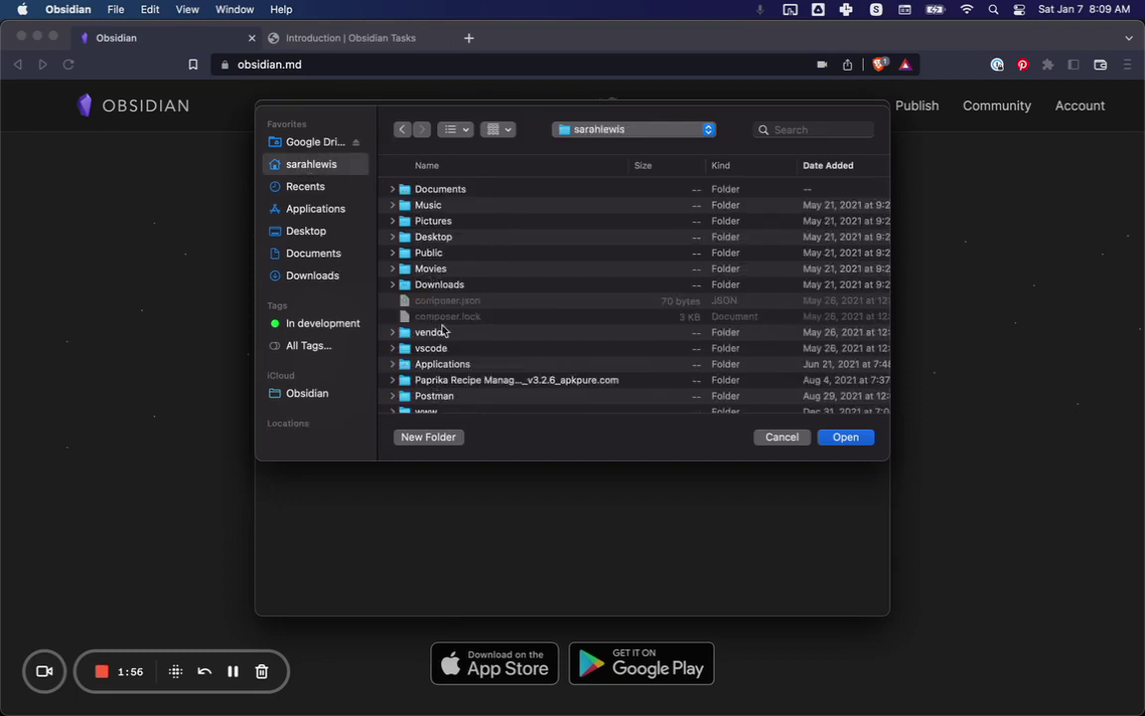
{"action": "left_click", "coordinate": [435, 189]}
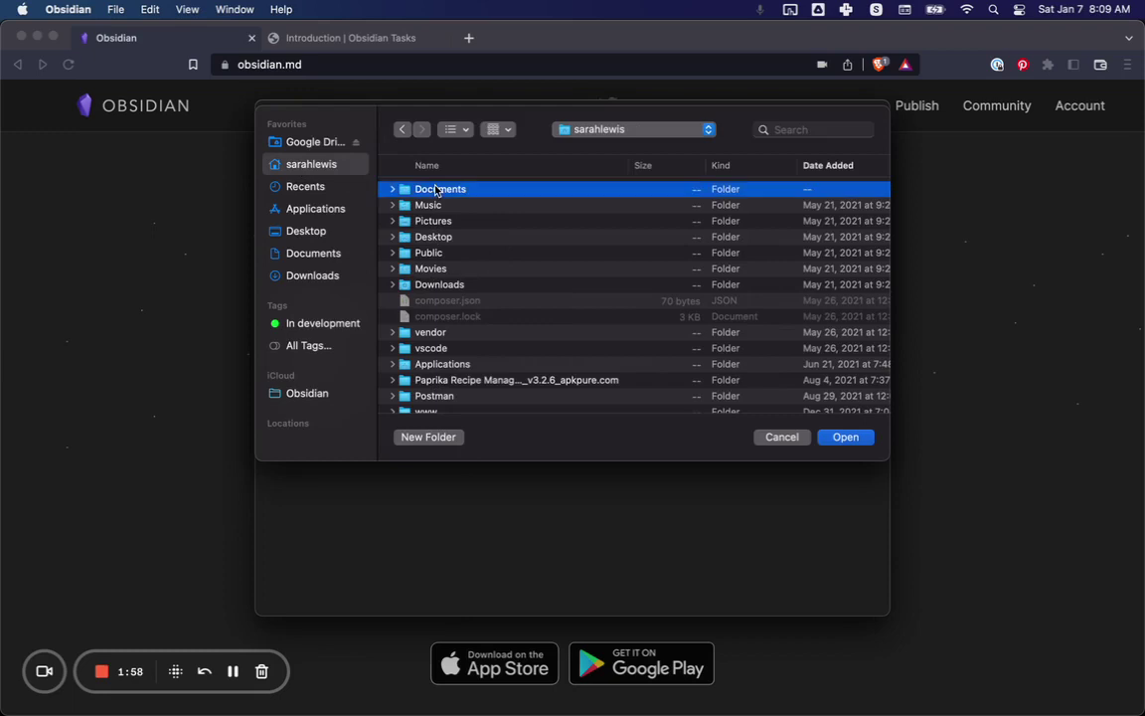
{"action": "double_click", "coordinate": [438, 189]}
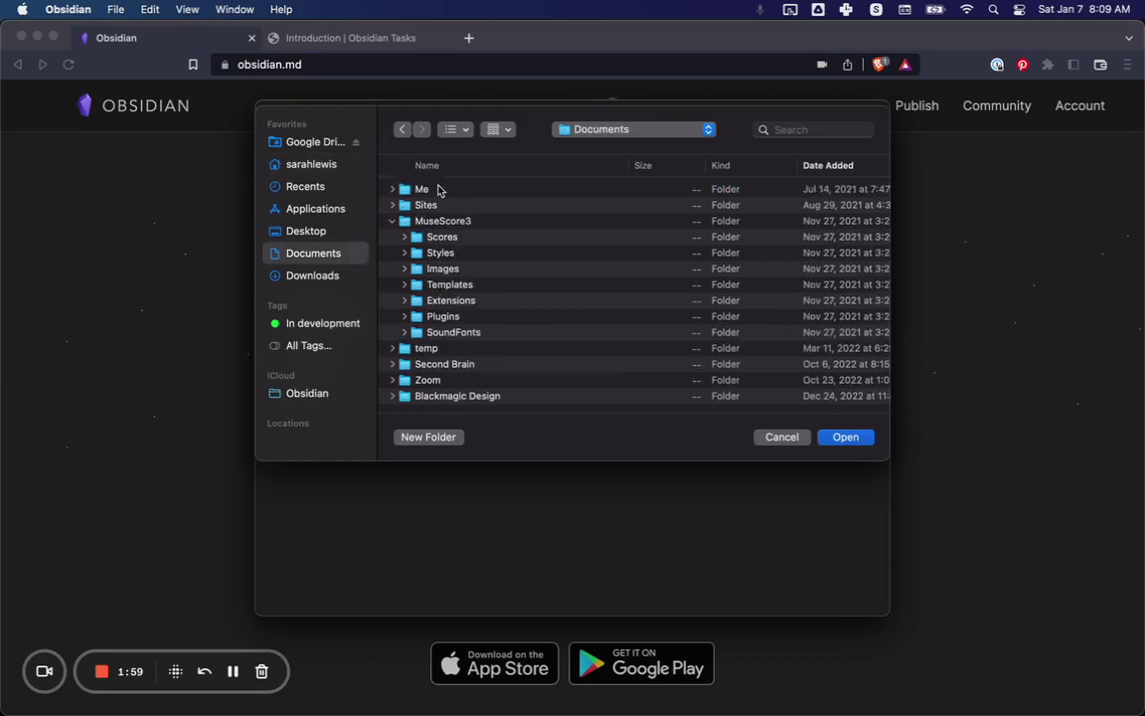
{"action": "left_click", "coordinate": [845, 437]}
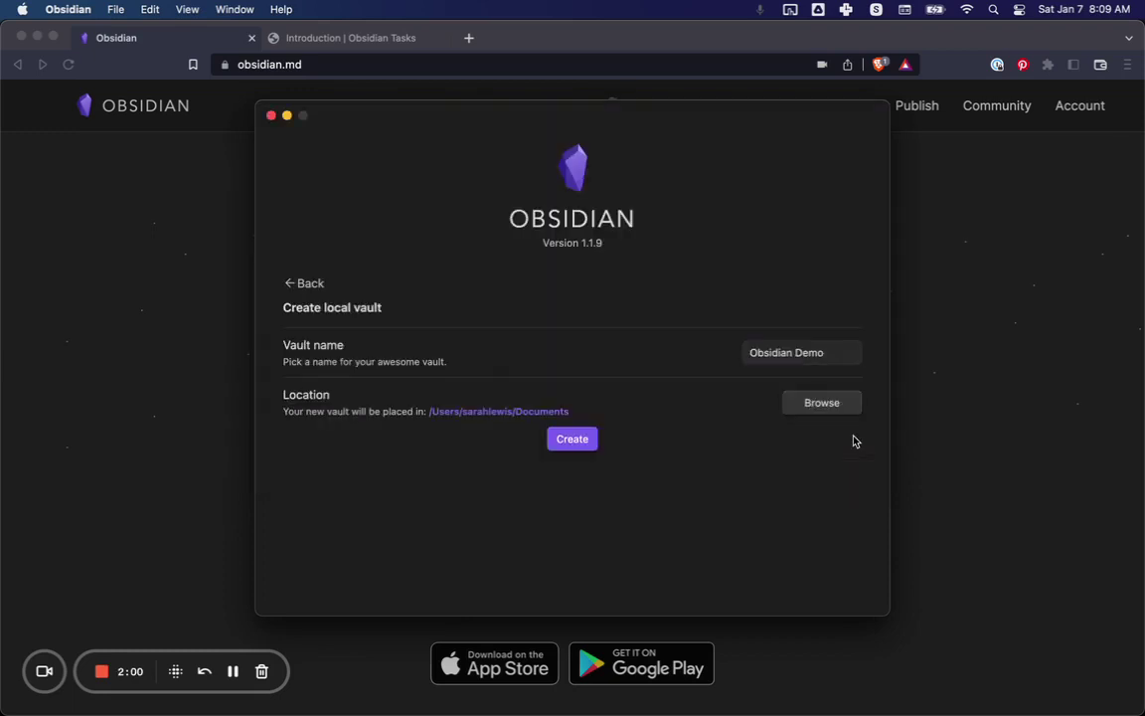
{"action": "left_click", "coordinate": [572, 439]}
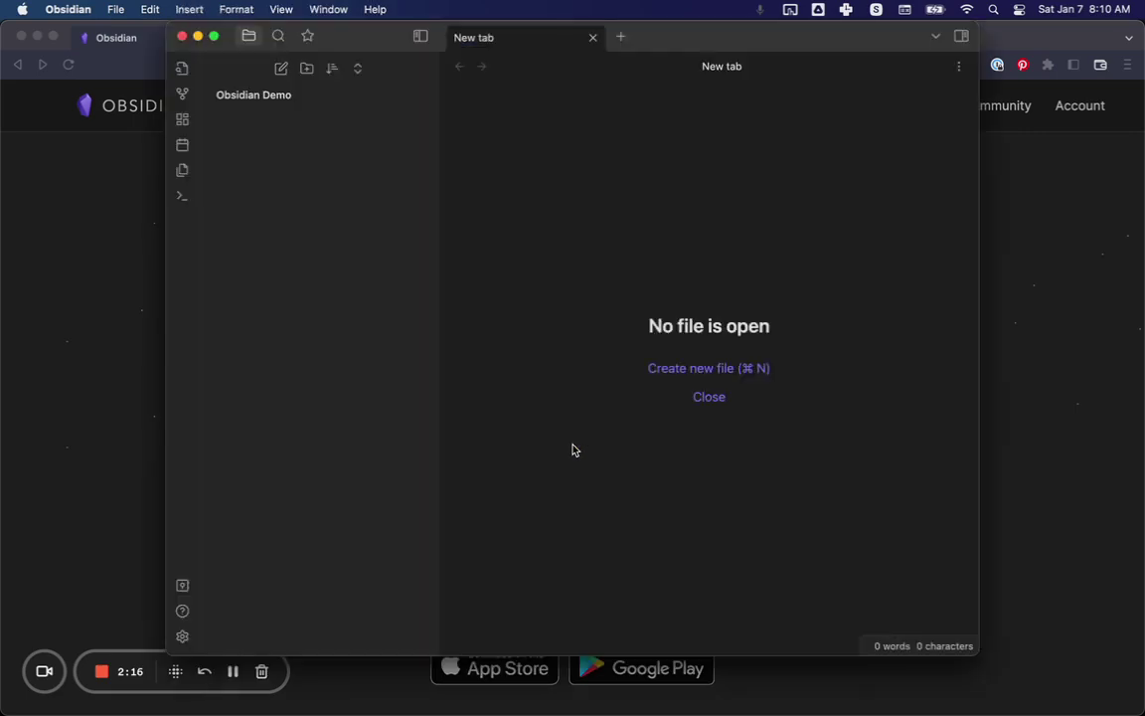
{"action": "double_click", "coordinate": [669, 32]}
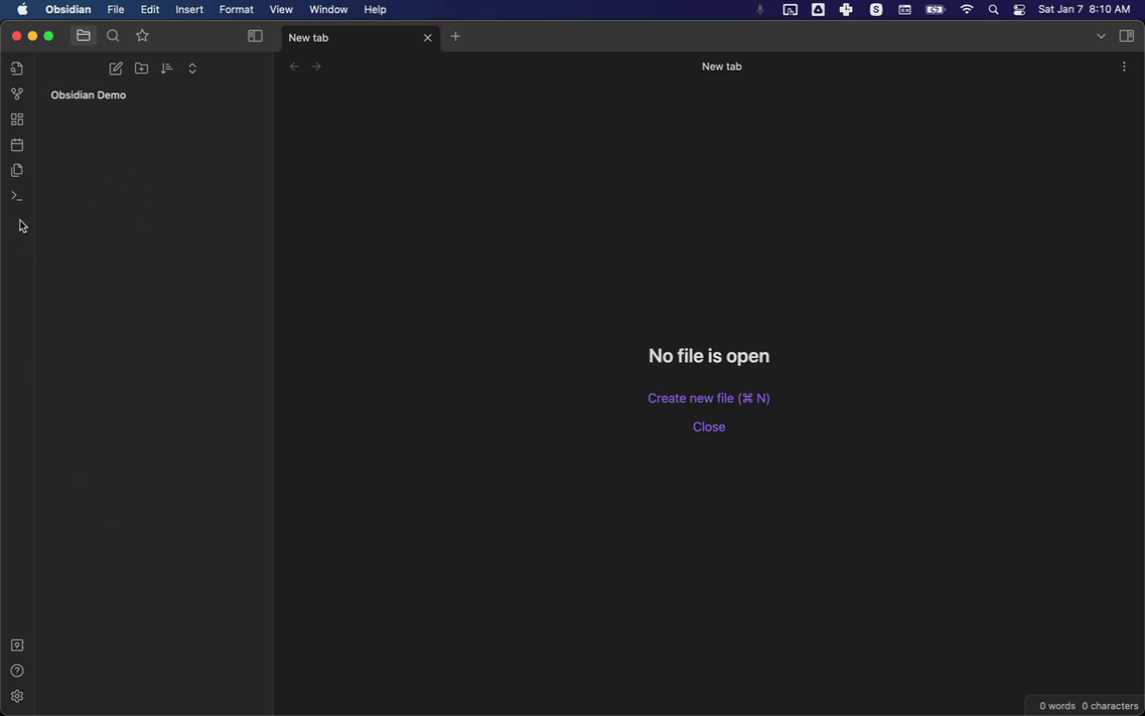
Turn on community plugins in the vault's settings.
{"action": "left_click", "coordinate": [16, 696]}
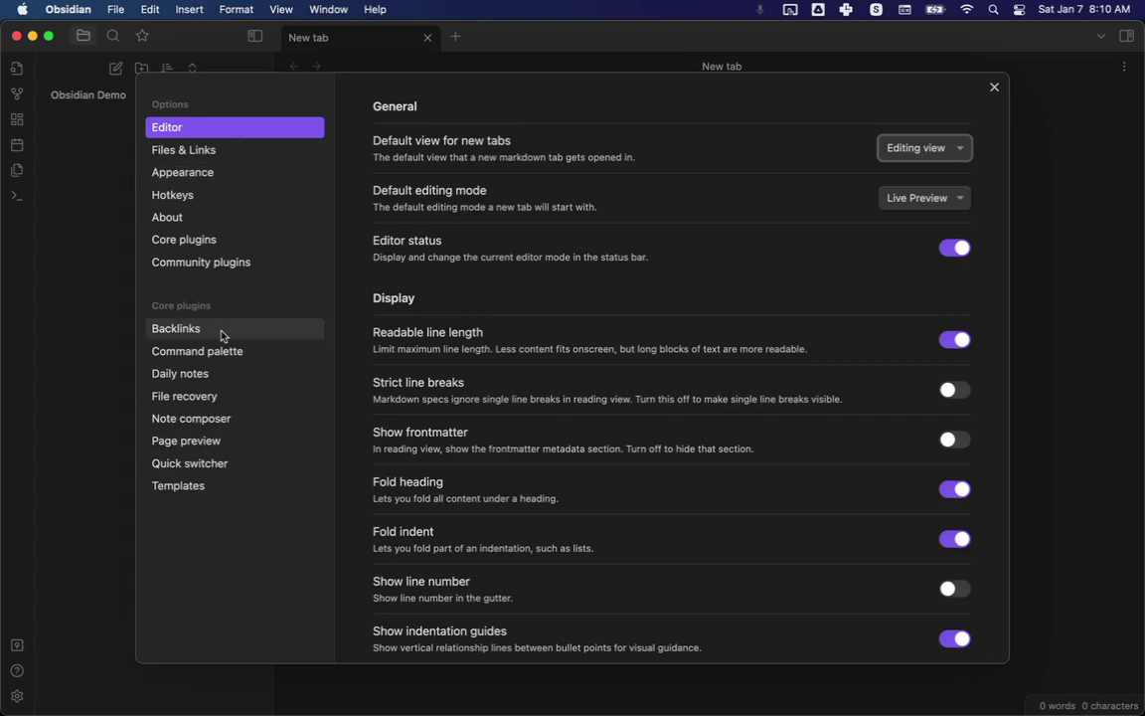
{"action": "left_click", "coordinate": [247, 266]}
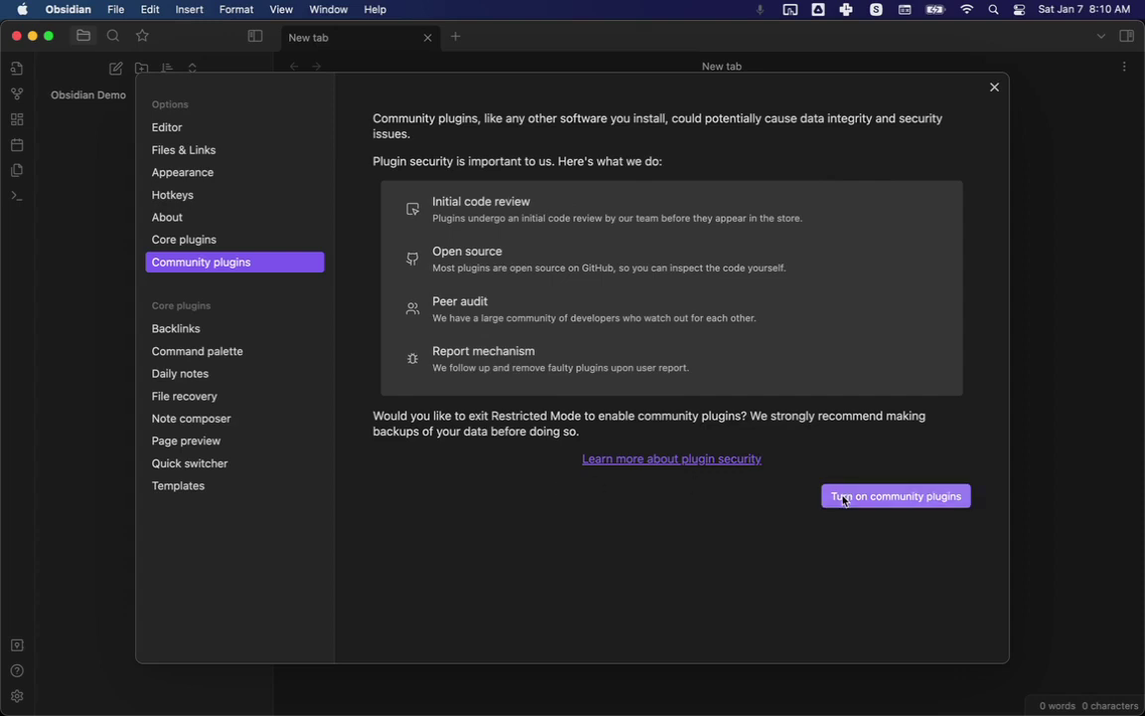
{"action": "left_click", "coordinate": [882, 499]}
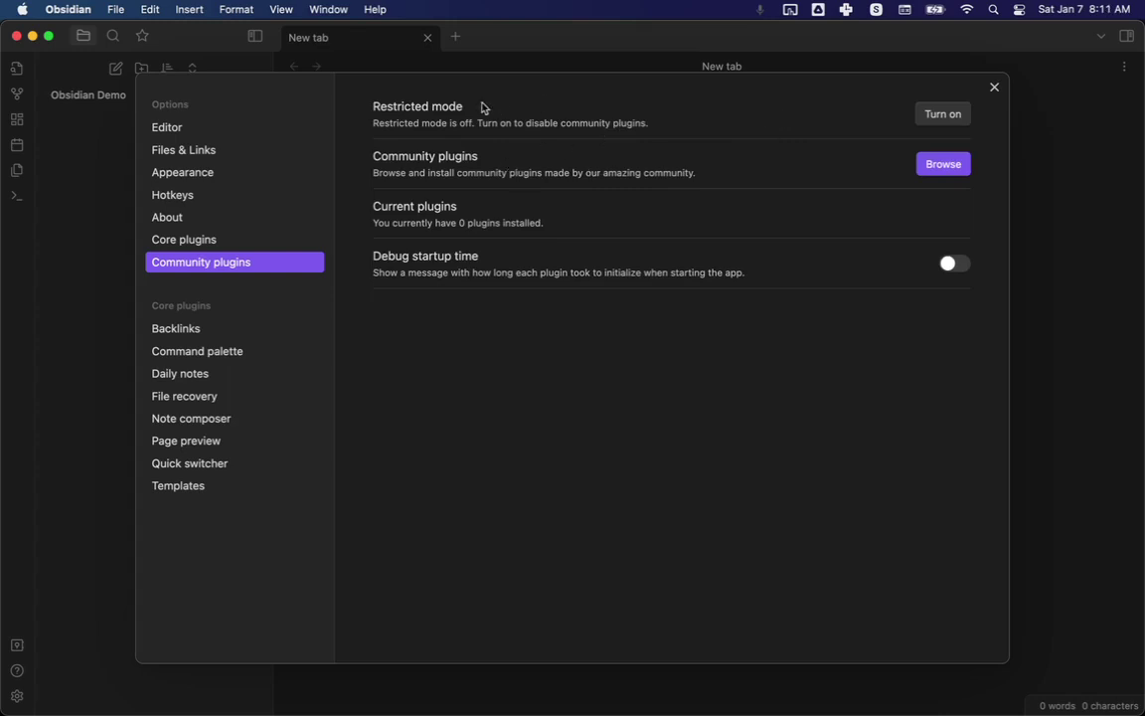
Search the community plugins for "task" and install the Tasks plugin.
{"action": "left_click", "coordinate": [935, 171]}
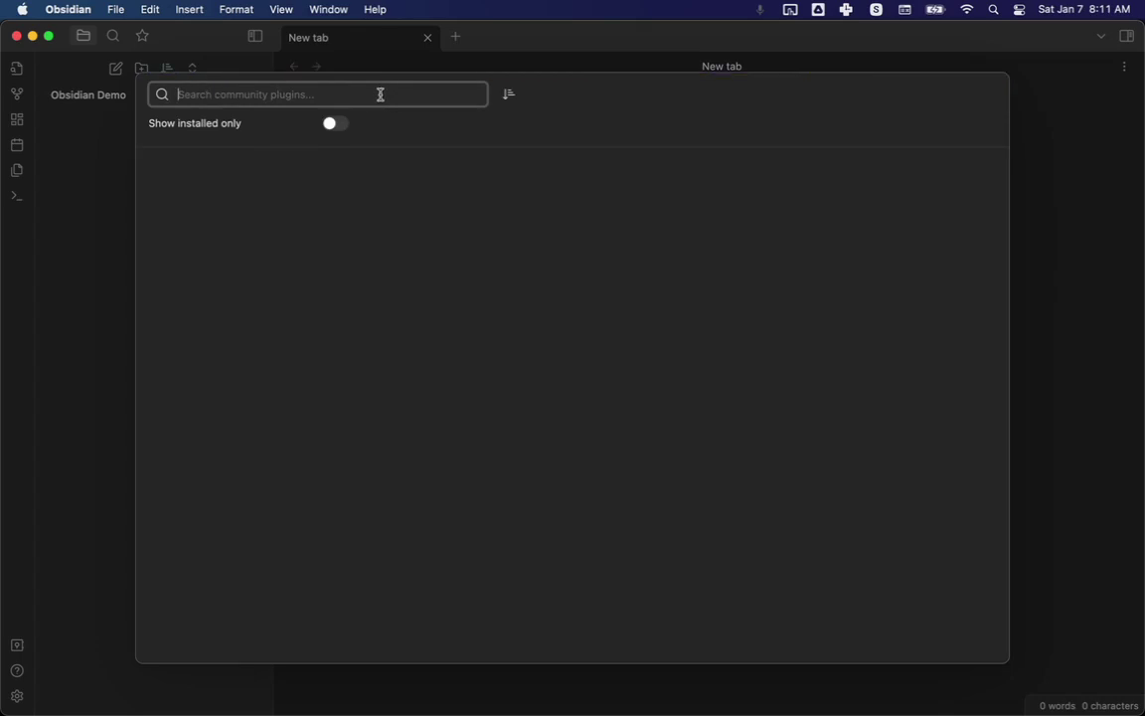
{"action": "type", "text": "task"}
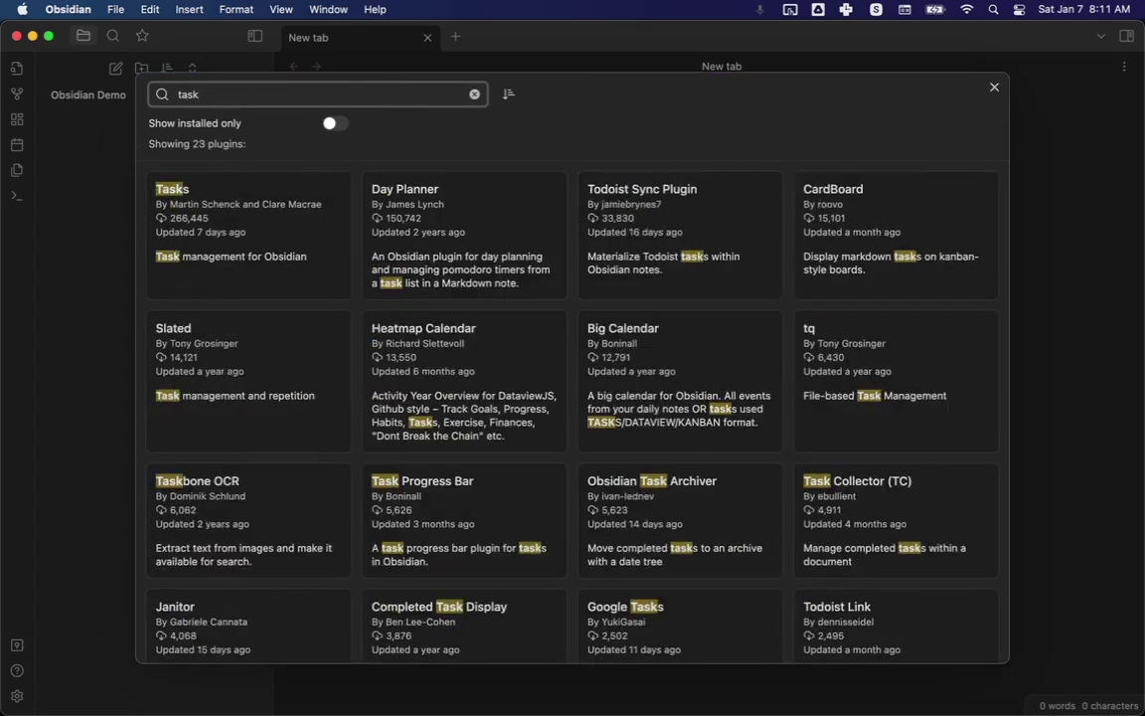
{"action": "left_click", "coordinate": [279, 227]}
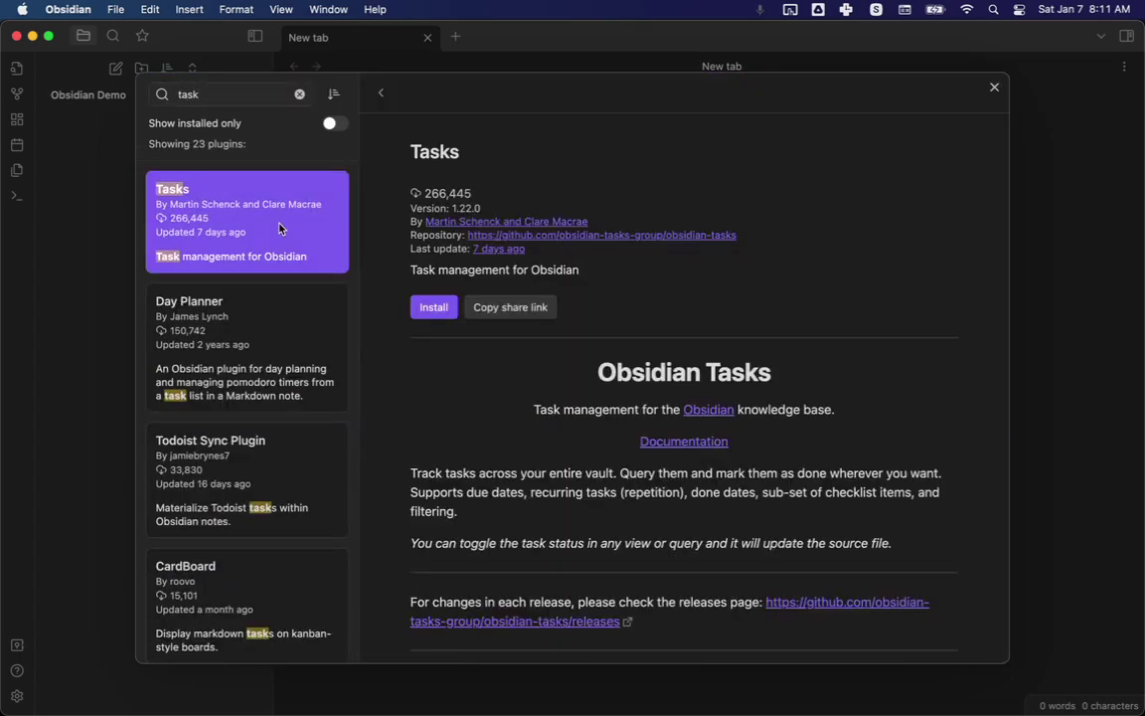
{"action": "left_click", "coordinate": [432, 310]}
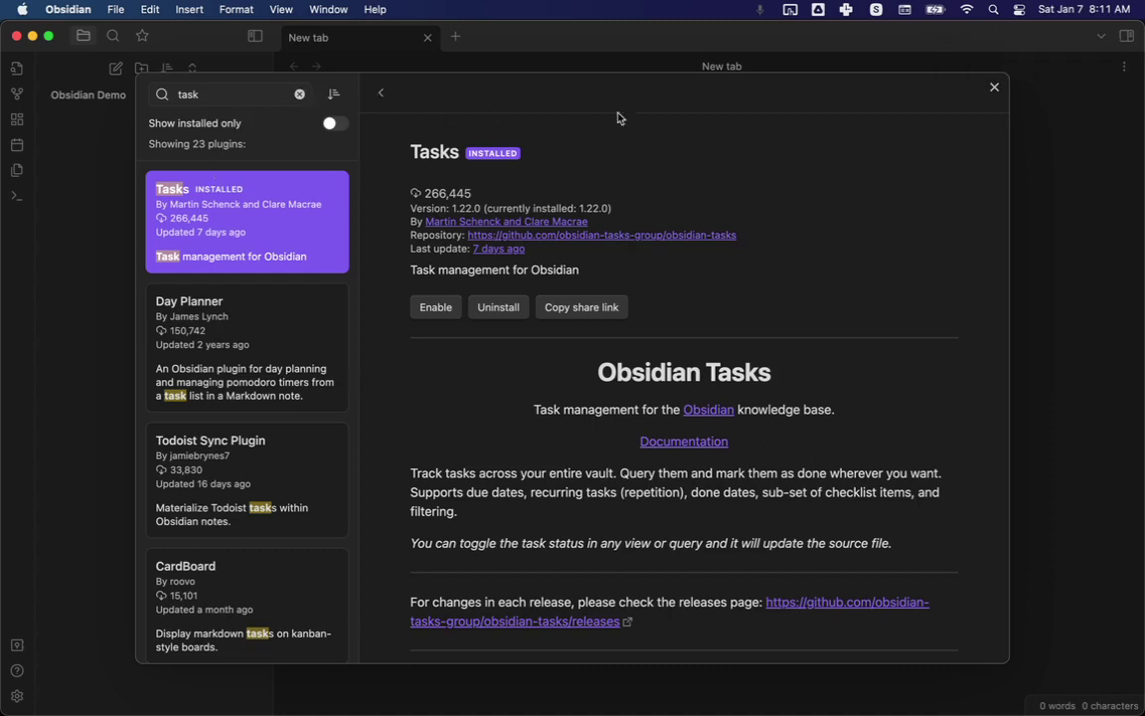
{"action": "left_click", "coordinate": [994, 86]}
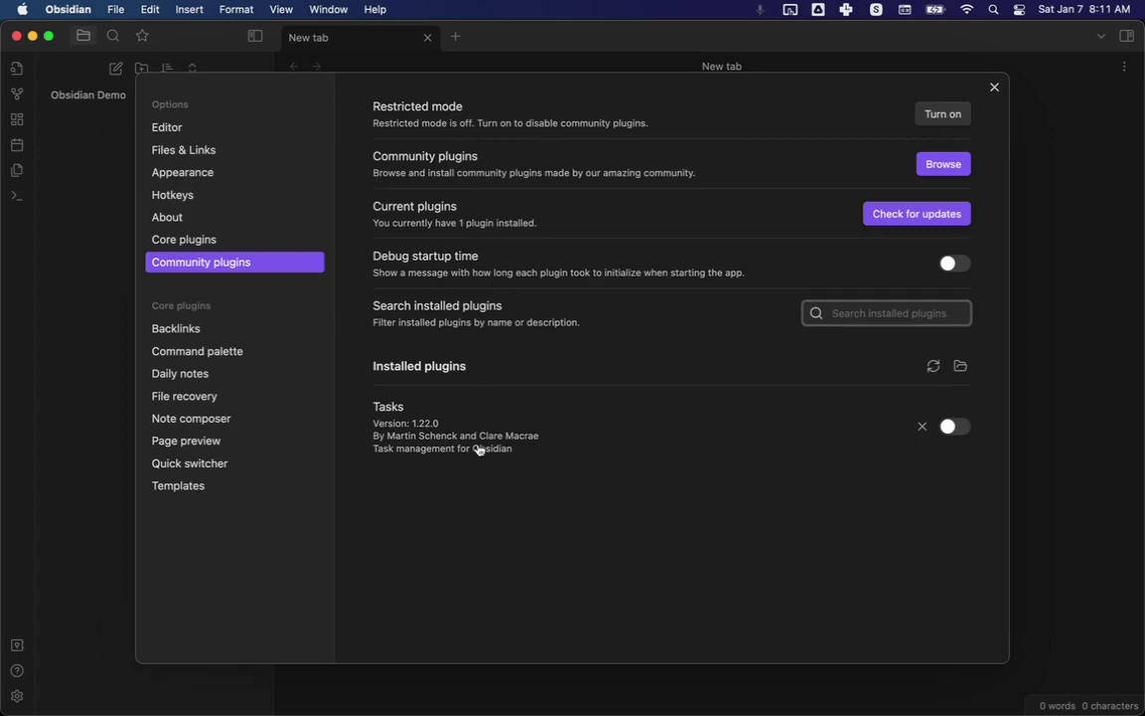
Enable the installed Tasks plugin and open its options.
{"action": "left_click", "coordinate": [430, 433]}
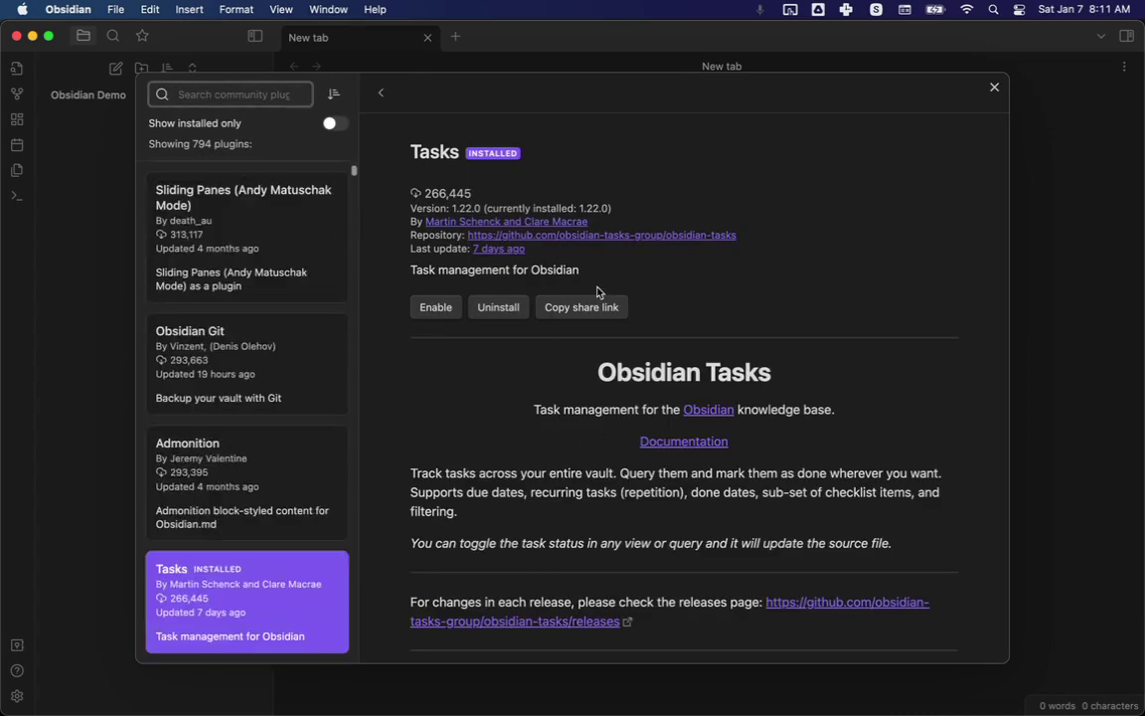
{"action": "left_click", "coordinate": [433, 309]}
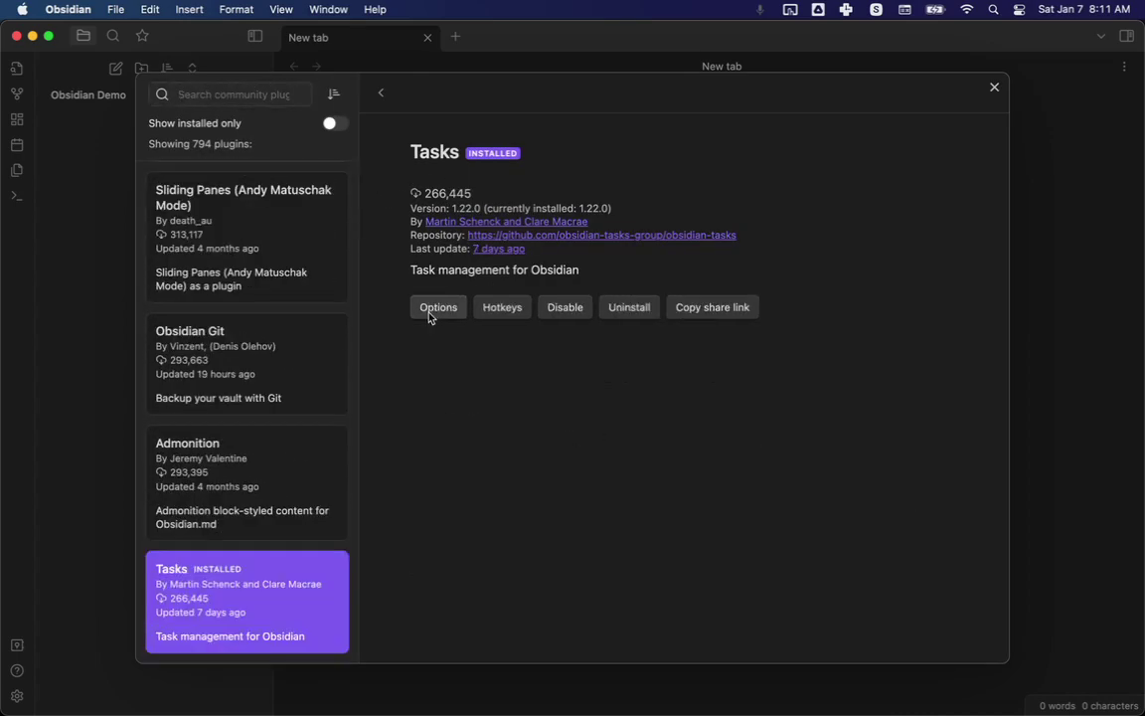
{"action": "left_click", "coordinate": [453, 310]}
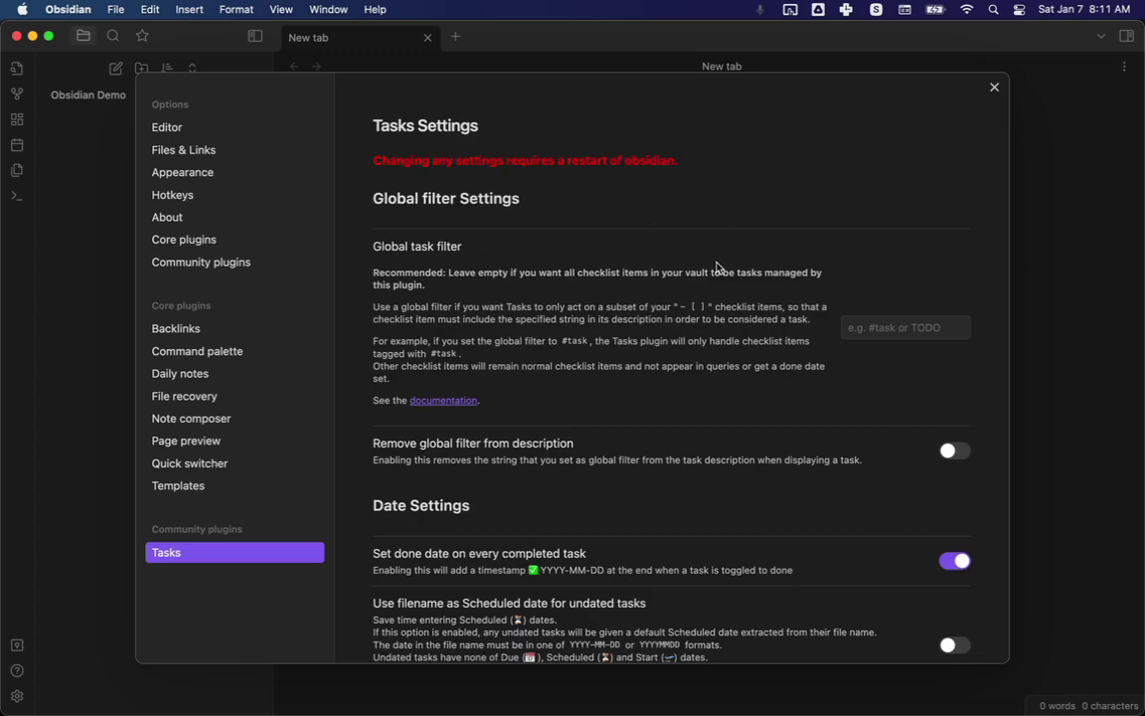
Review the Tasks plugin's global task filter, date and auto-suggest settings.
{"action": "scroll", "coordinate": [694, 378], "scroll_direction": "down", "scroll_amount": 5}
{"action": "scroll", "coordinate": [694, 378], "scroll_direction": "down", "scroll_amount": 8}
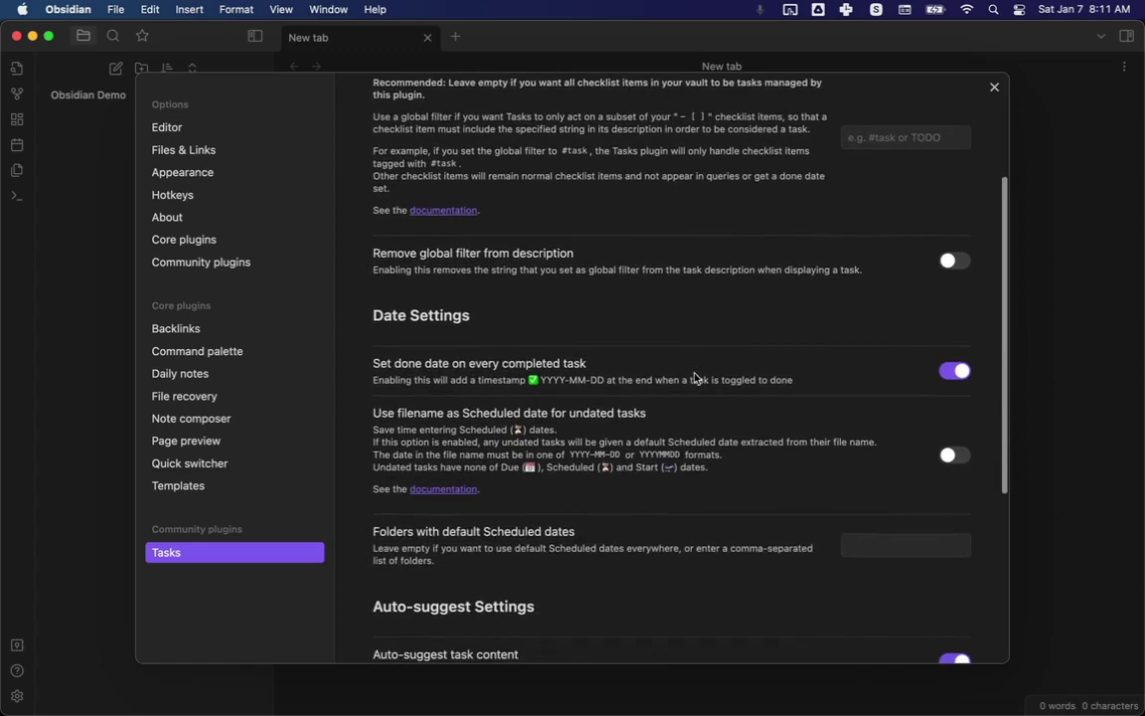
{"action": "scroll", "coordinate": [695, 377], "scroll_direction": "down", "scroll_amount": 5}
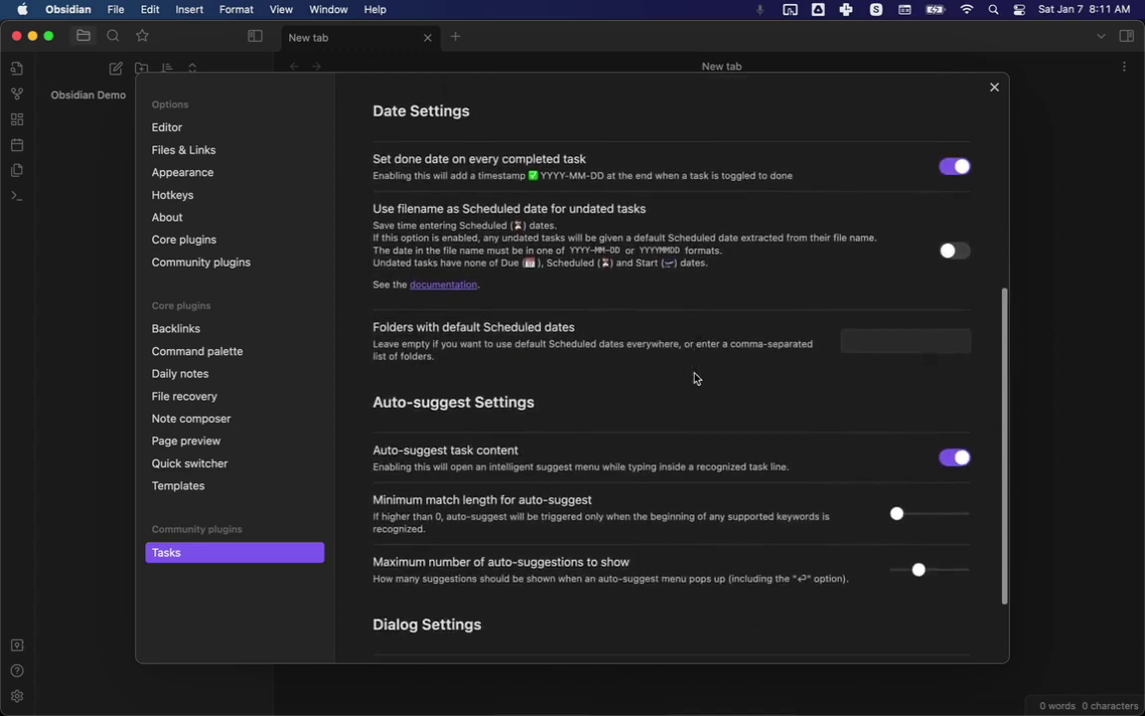
{"action": "scroll", "coordinate": [695, 378], "scroll_direction": "up", "scroll_amount": 10}
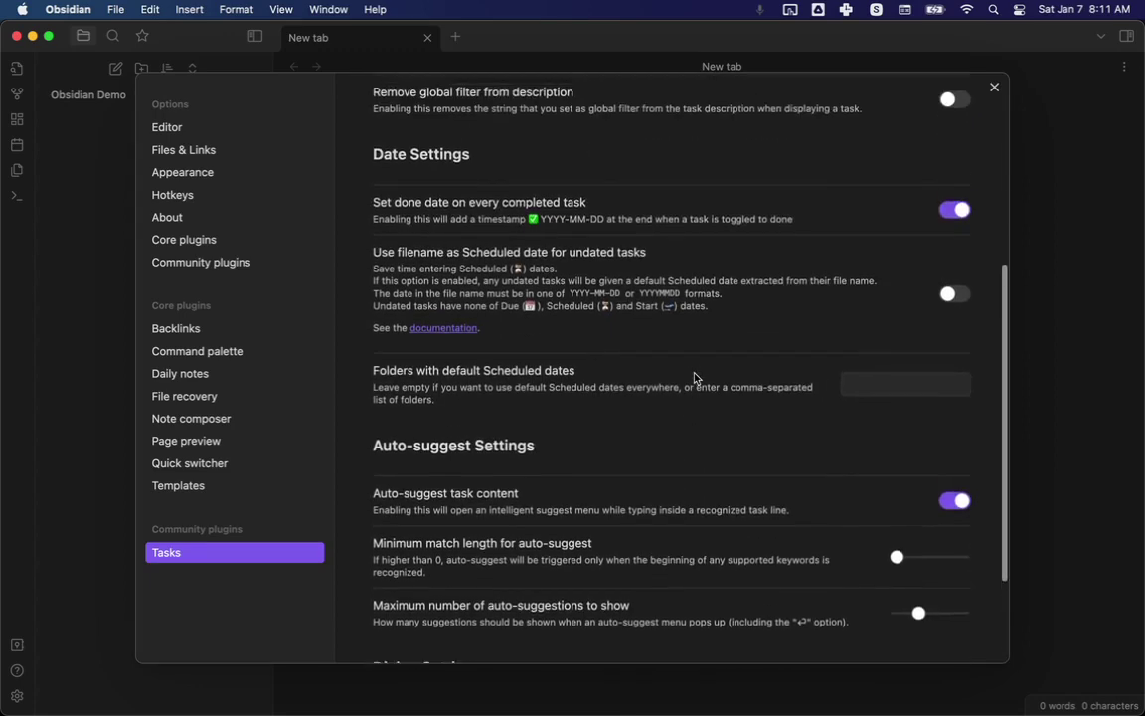
{"action": "scroll", "coordinate": [695, 377], "scroll_direction": "up", "scroll_amount": 6}
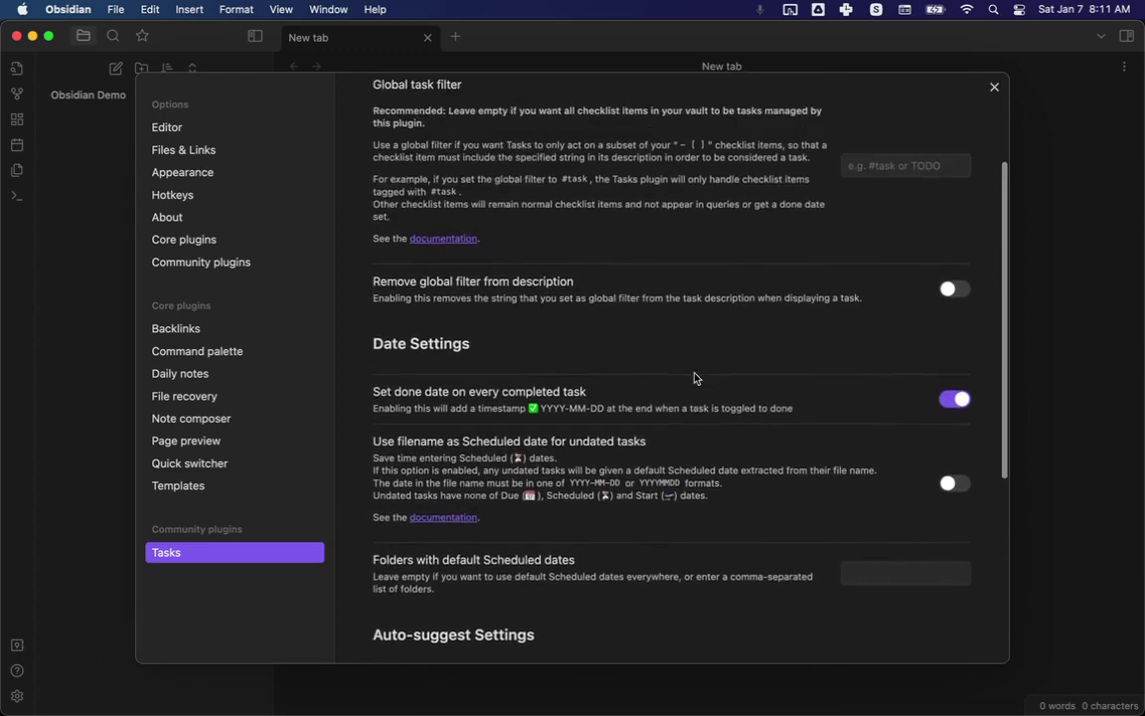
{"action": "scroll", "coordinate": [695, 378], "scroll_direction": "down", "scroll_amount": 3}
{"action": "scroll", "coordinate": [695, 378], "scroll_direction": "down", "scroll_amount": 1}
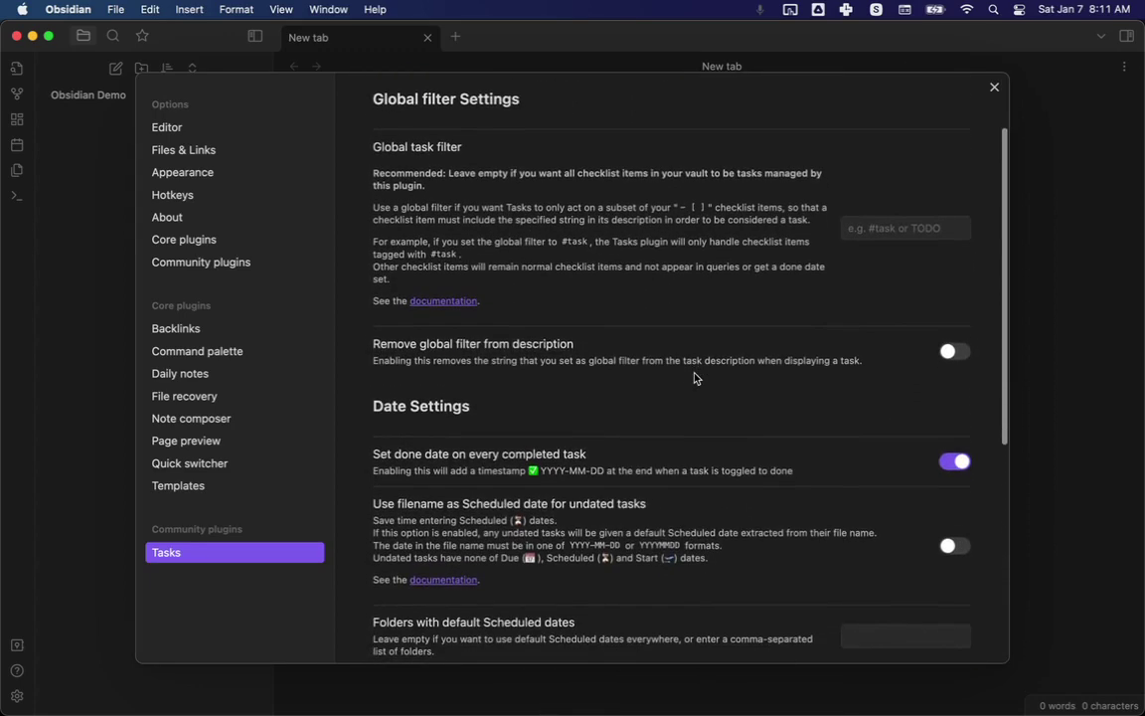
{"action": "scroll", "coordinate": [695, 377], "scroll_direction": "down", "scroll_amount": 2}
{"action": "scroll", "coordinate": [695, 377], "scroll_direction": "up", "scroll_amount": 5}
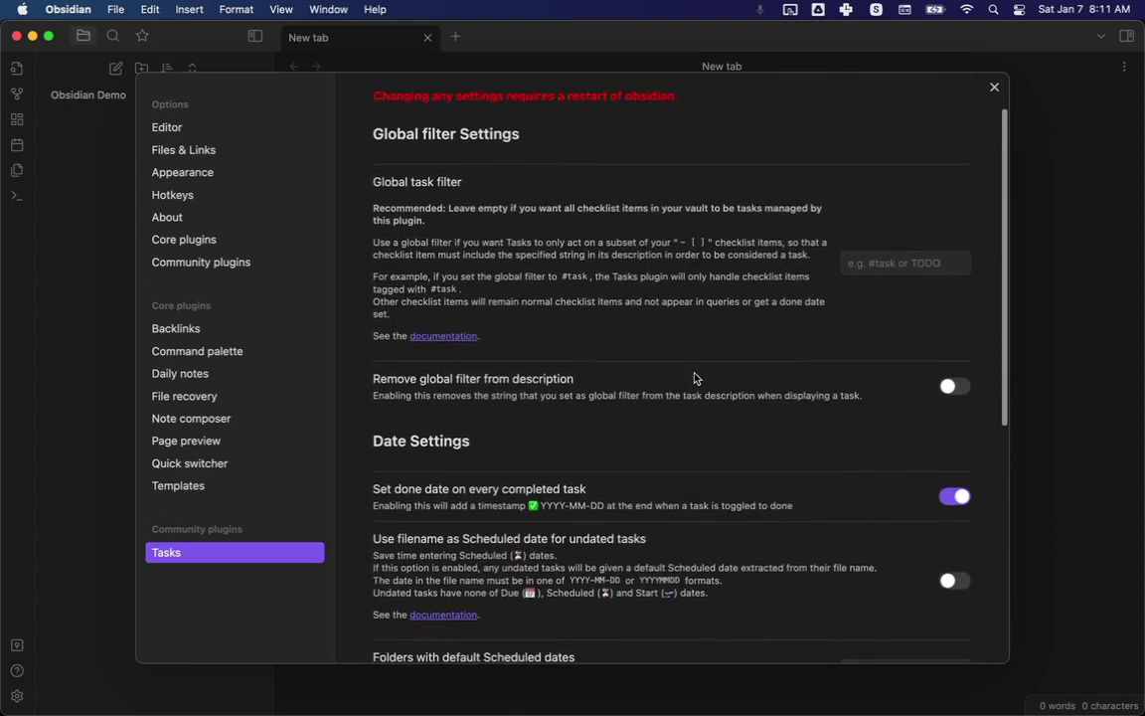
{"action": "left_click", "coordinate": [867, 262]}
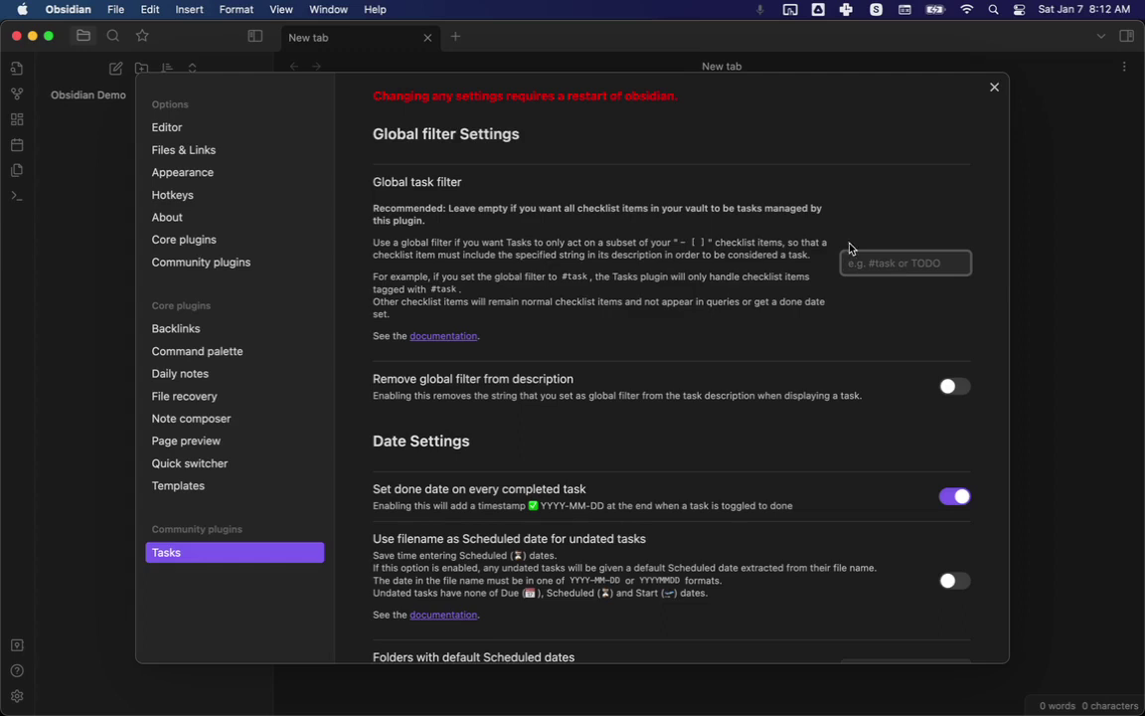
{"action": "left_click", "coordinate": [876, 260]}
{"action": "scroll", "coordinate": [881, 298], "scroll_direction": "down", "scroll_amount": 3}
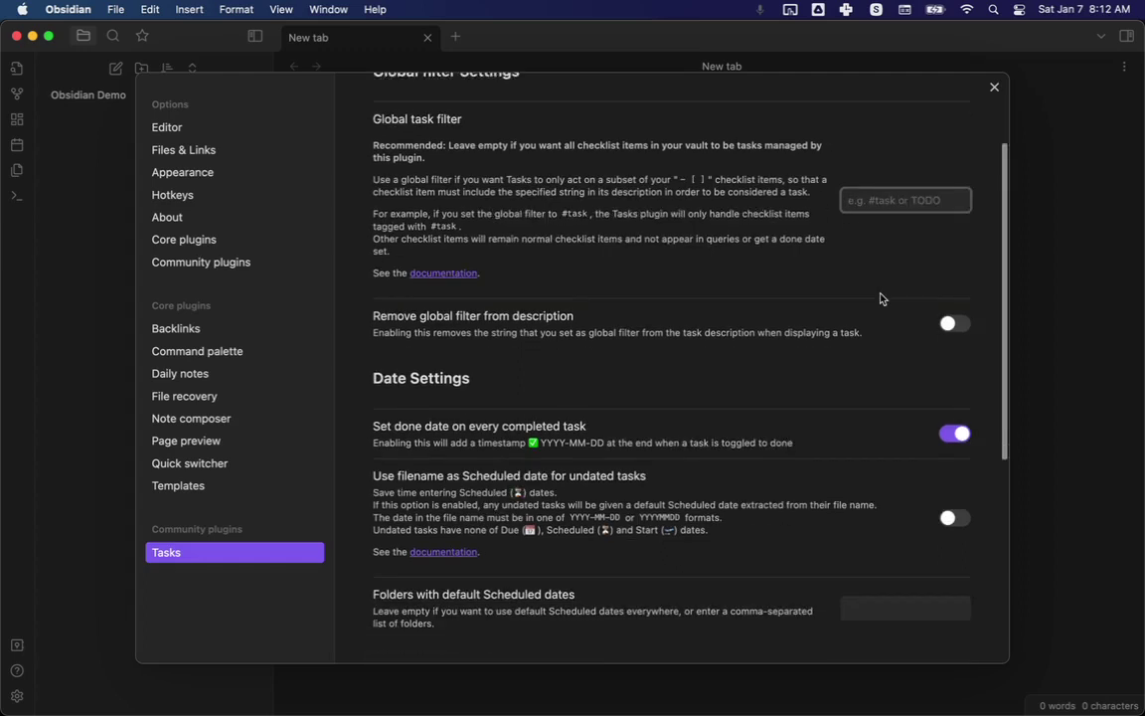
{"action": "scroll", "coordinate": [880, 298], "scroll_direction": "down", "scroll_amount": 3}
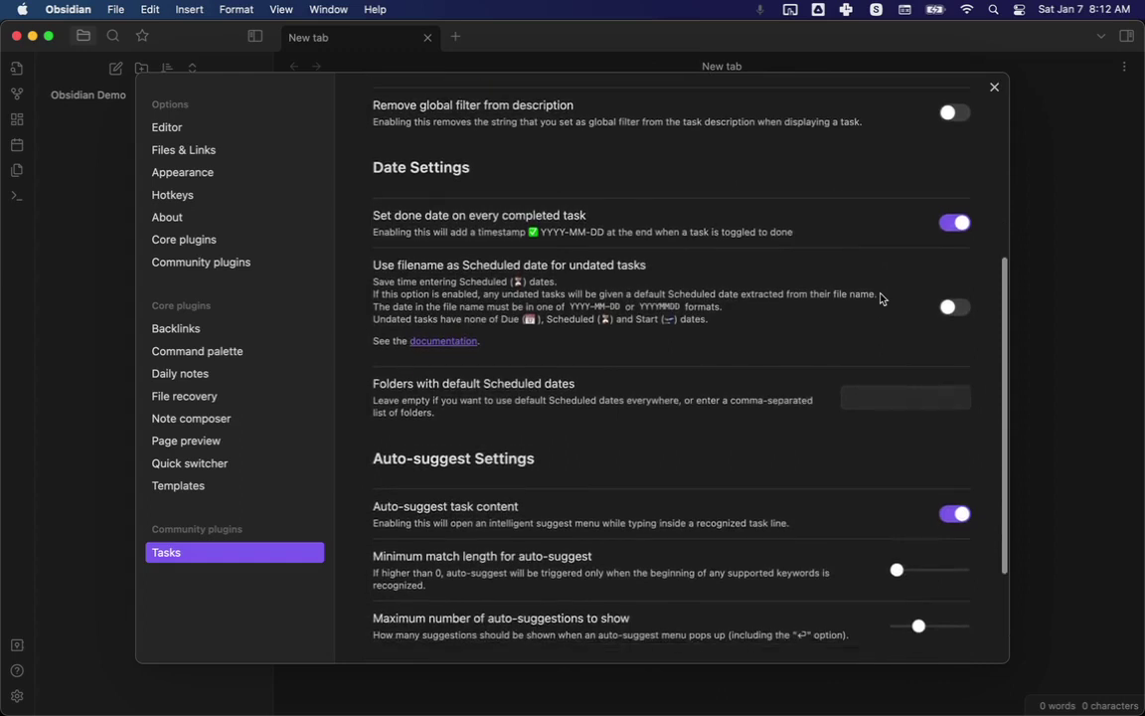
{"action": "scroll", "coordinate": [880, 298], "scroll_direction": "up", "scroll_amount": 5}
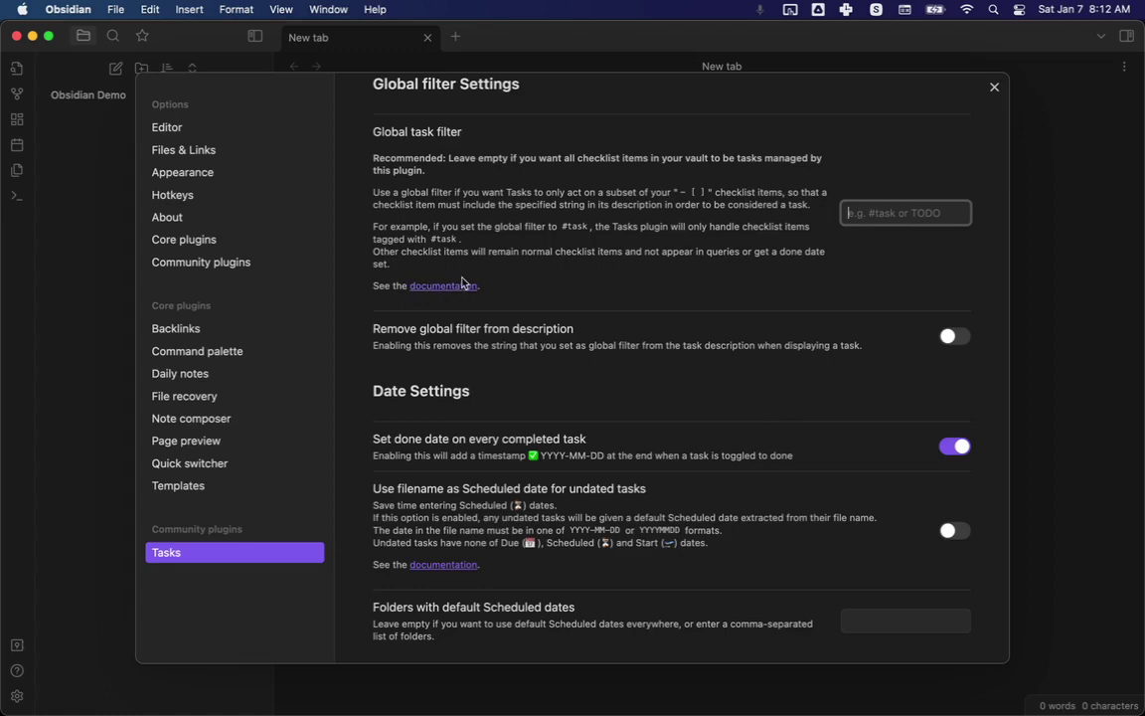
Switch to Brave and open the Obsidian Tasks documentation's Introduction page.
{"action": "key", "text": "super+Tab"}
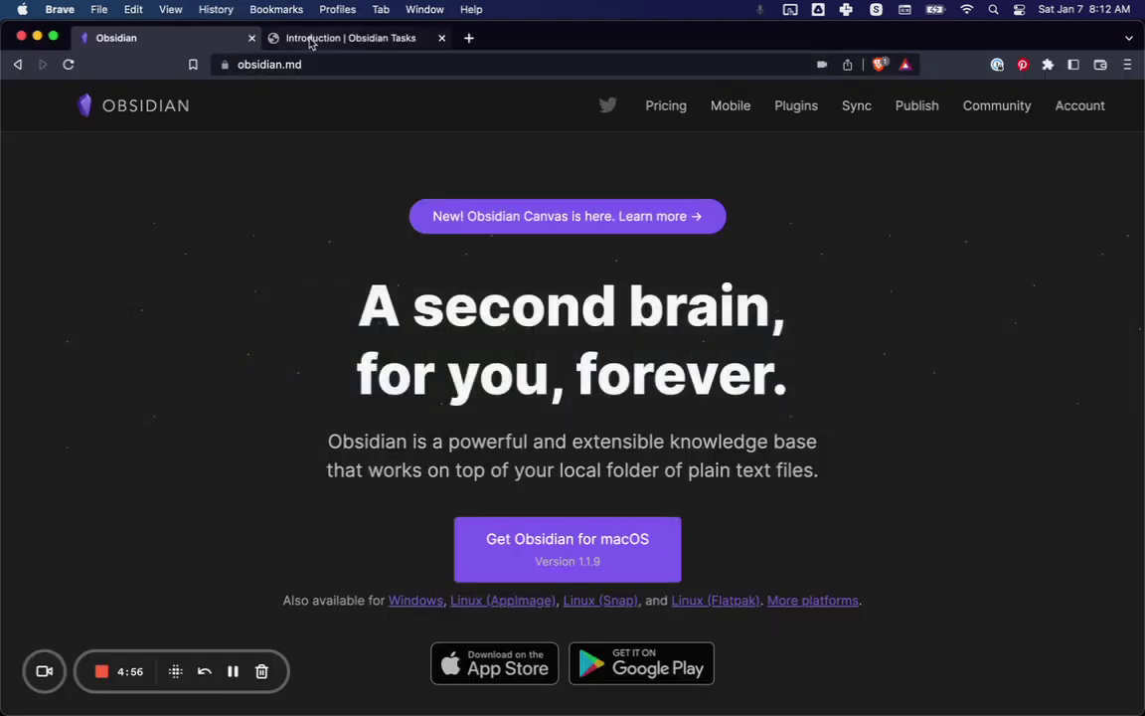
{"action": "left_click", "coordinate": [311, 40]}
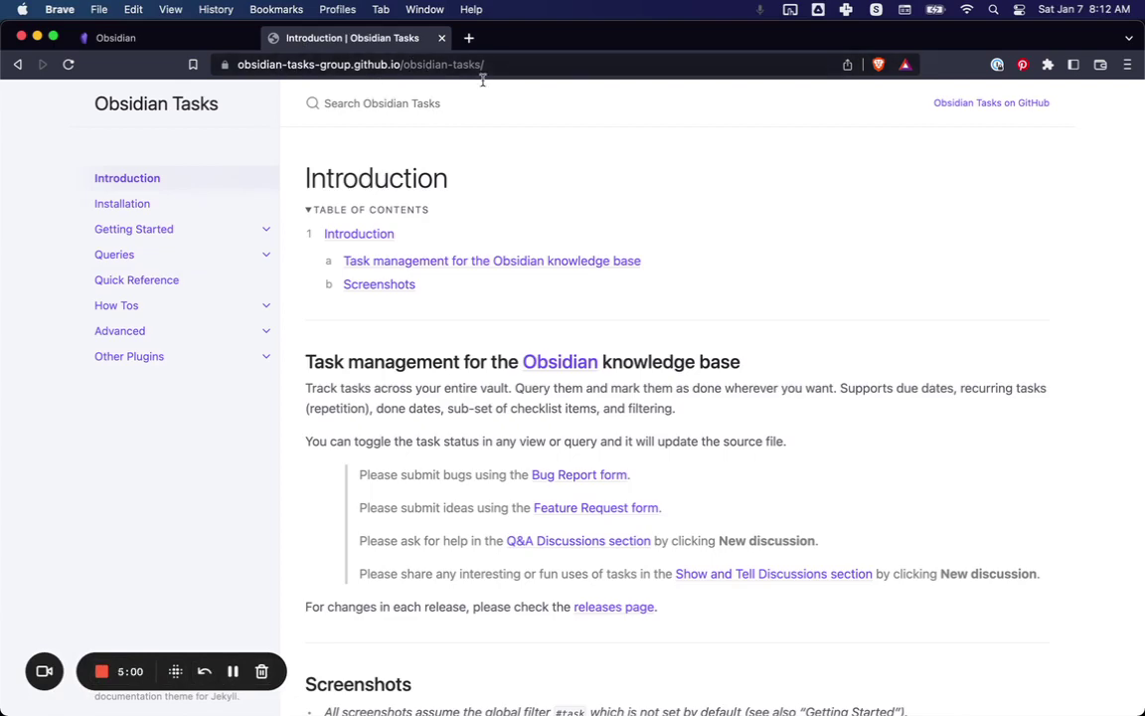
Look through the Tasks documentation's Introduction page and its screenshots, and expand the list of Queries topics.
{"action": "scroll", "coordinate": [537, 417], "scroll_direction": "down", "scroll_amount": 1}
{"action": "scroll", "coordinate": [545, 438], "scroll_direction": "down", "scroll_amount": 9}
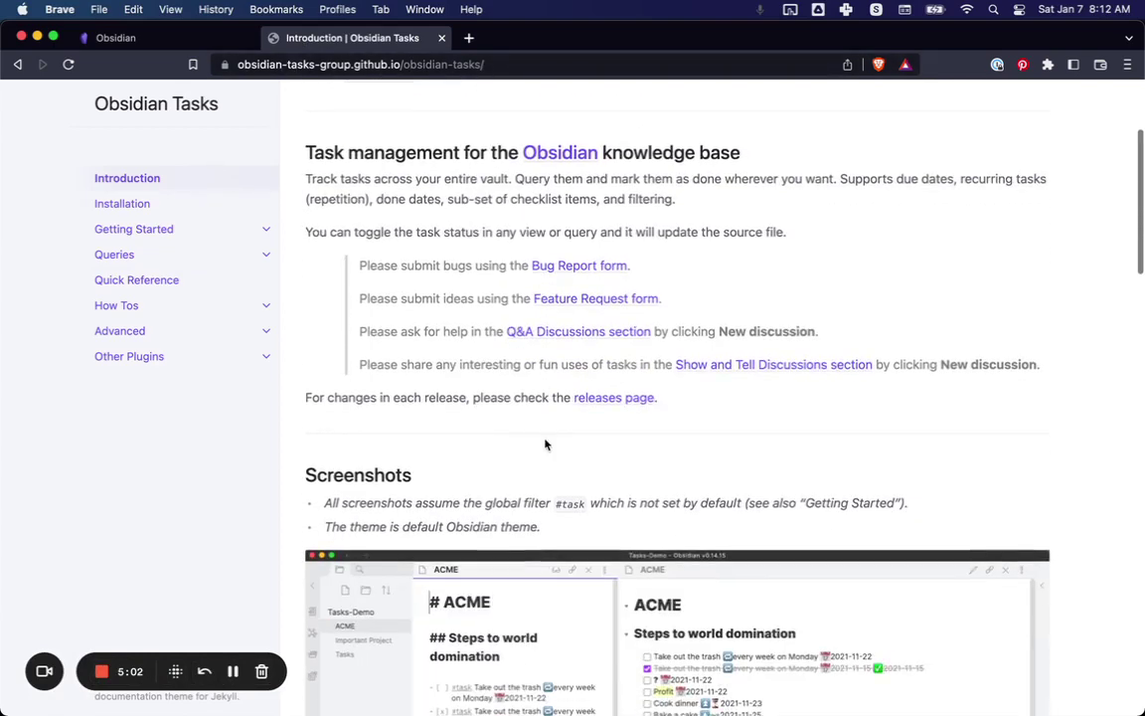
{"action": "scroll", "coordinate": [545, 444], "scroll_direction": "down", "scroll_amount": 6}
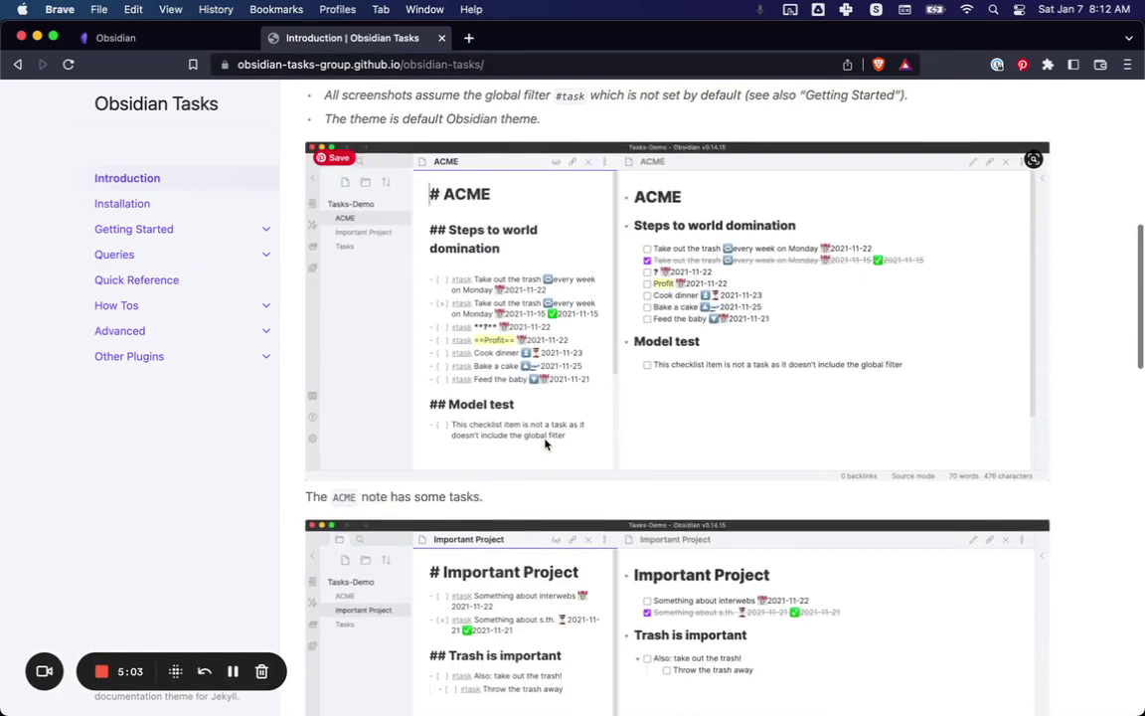
{"action": "scroll", "coordinate": [544, 445], "scroll_direction": "up", "scroll_amount": 15}
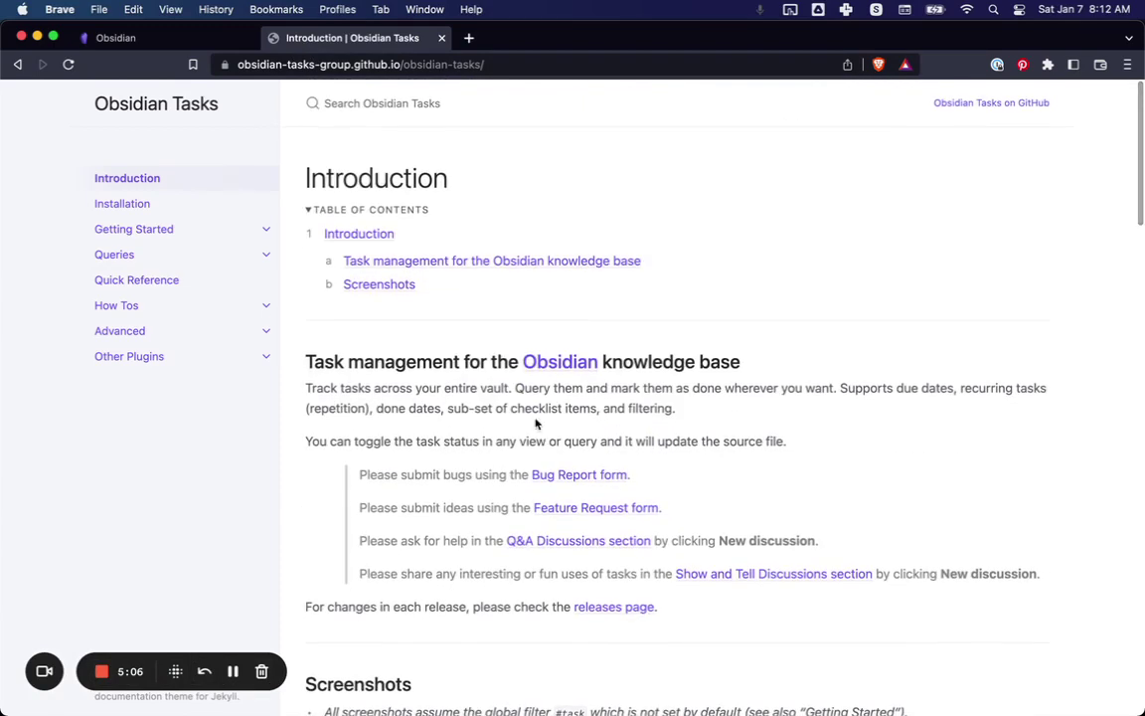
{"action": "left_click", "coordinate": [265, 256]}
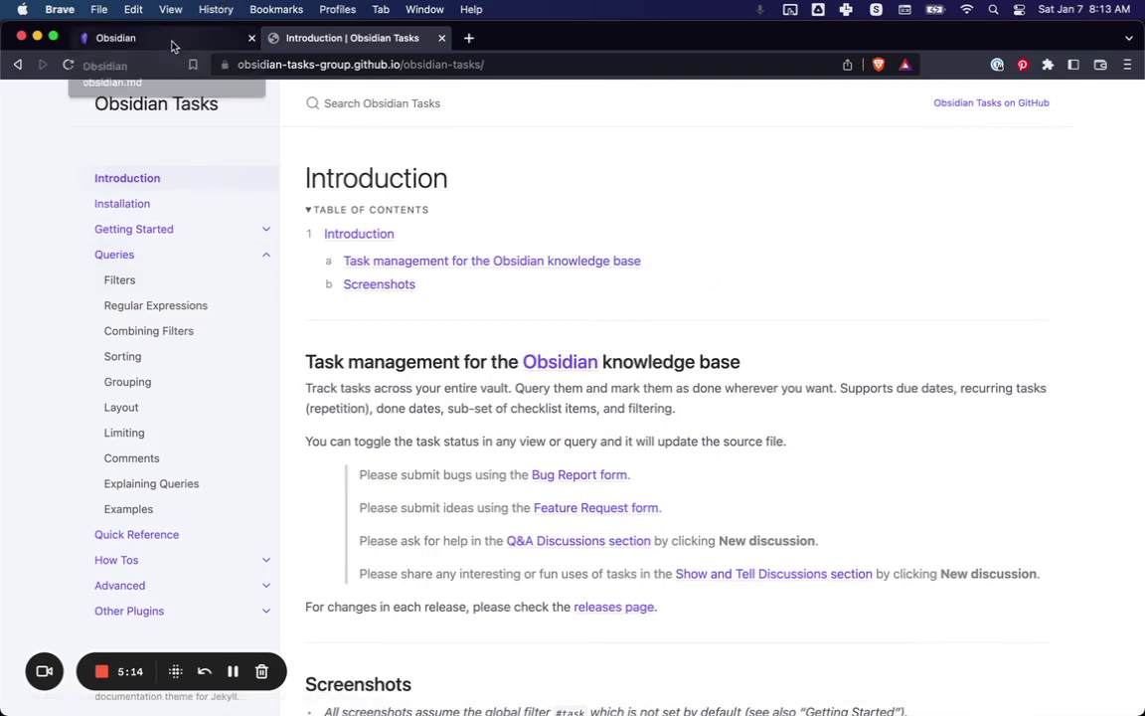
Switch back to Obsidian, review the Tasks plugin's date and auto-suggest settings, and close the settings.
{"action": "key", "text": "super+Tab"}
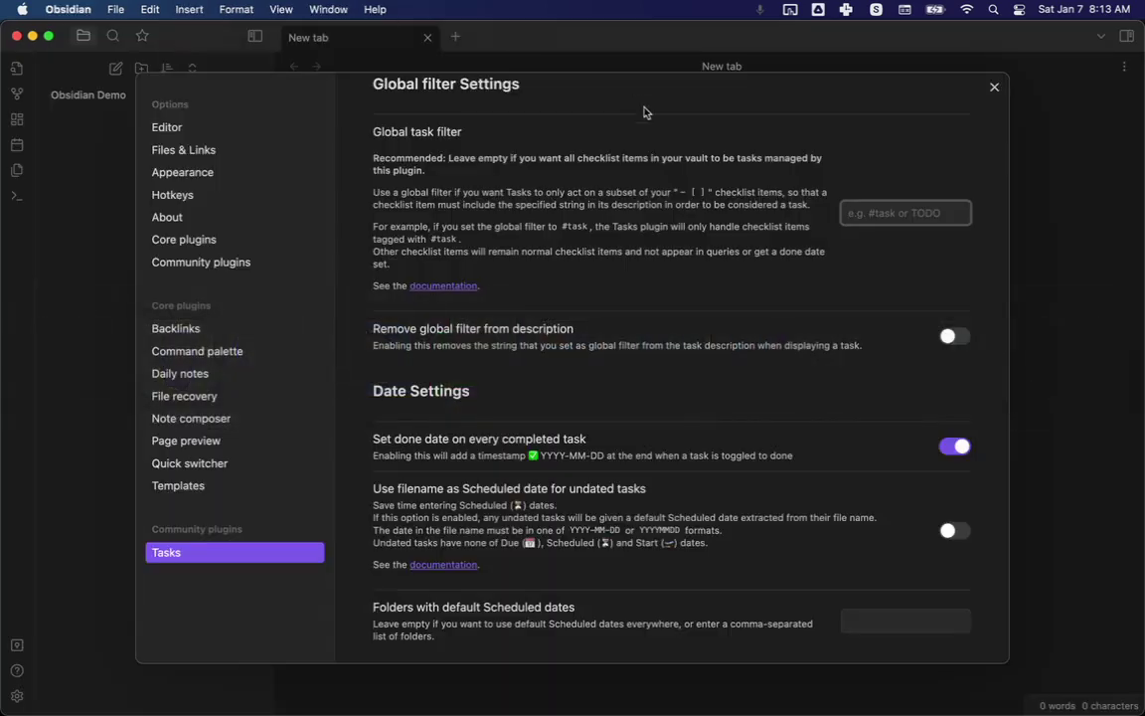
{"action": "scroll", "coordinate": [697, 494], "scroll_direction": "down", "scroll_amount": 2}
{"action": "scroll", "coordinate": [698, 494], "scroll_direction": "down", "scroll_amount": 4}
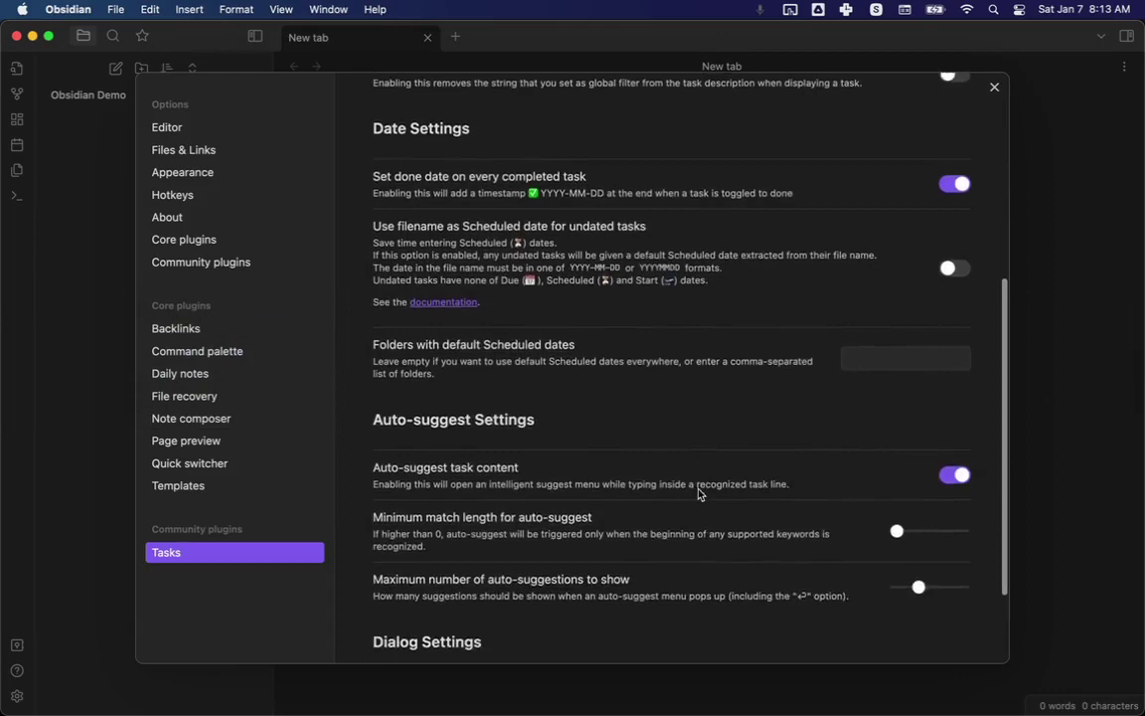
{"action": "scroll", "coordinate": [698, 494], "scroll_direction": "up", "scroll_amount": 10}
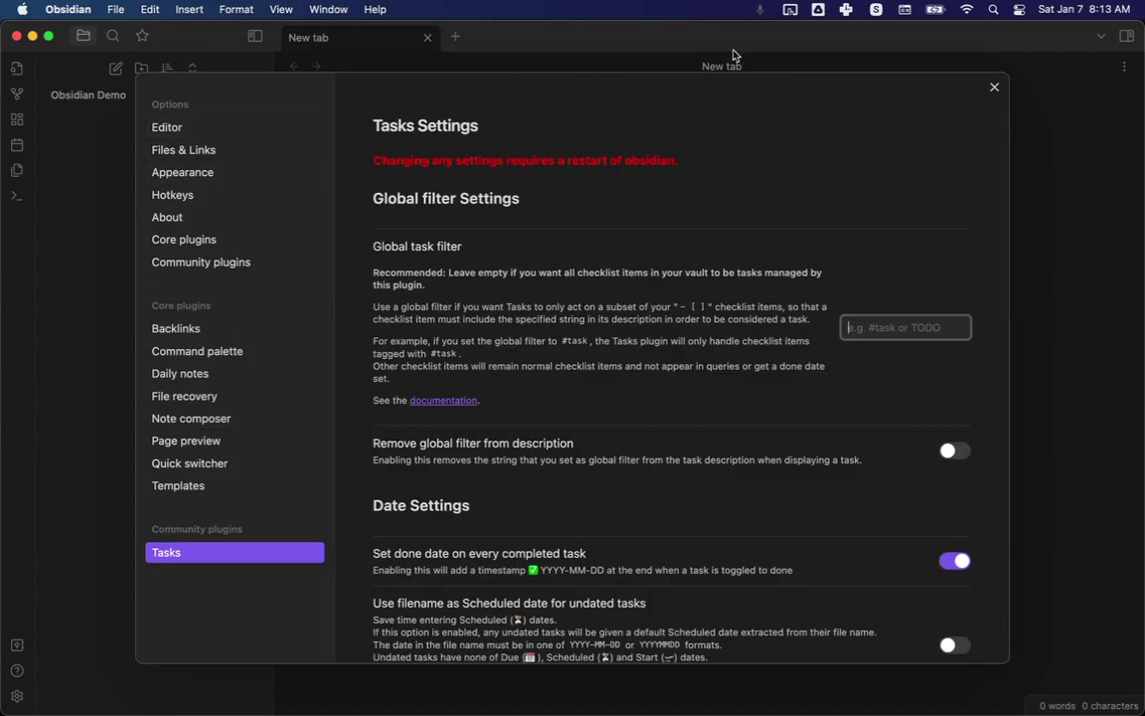
{"action": "left_click", "coordinate": [994, 86]}
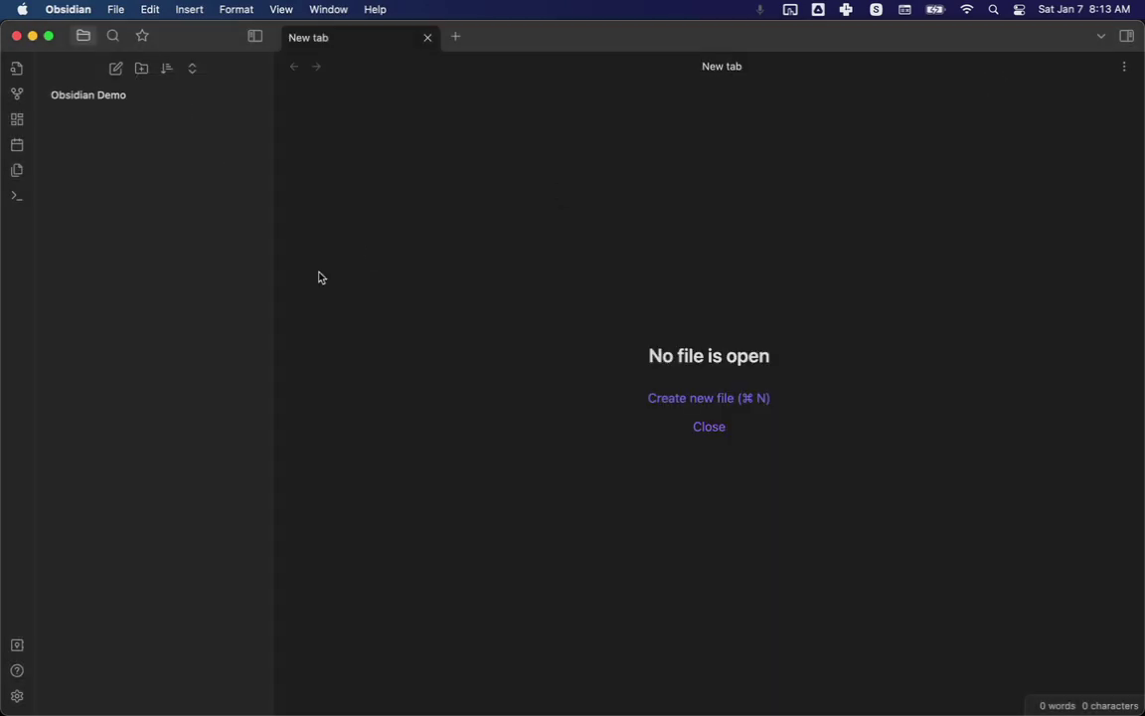
Create a new note titled "Books" containing the line "Read 20 pages in my current book".
{"action": "key", "text": "super+n"}
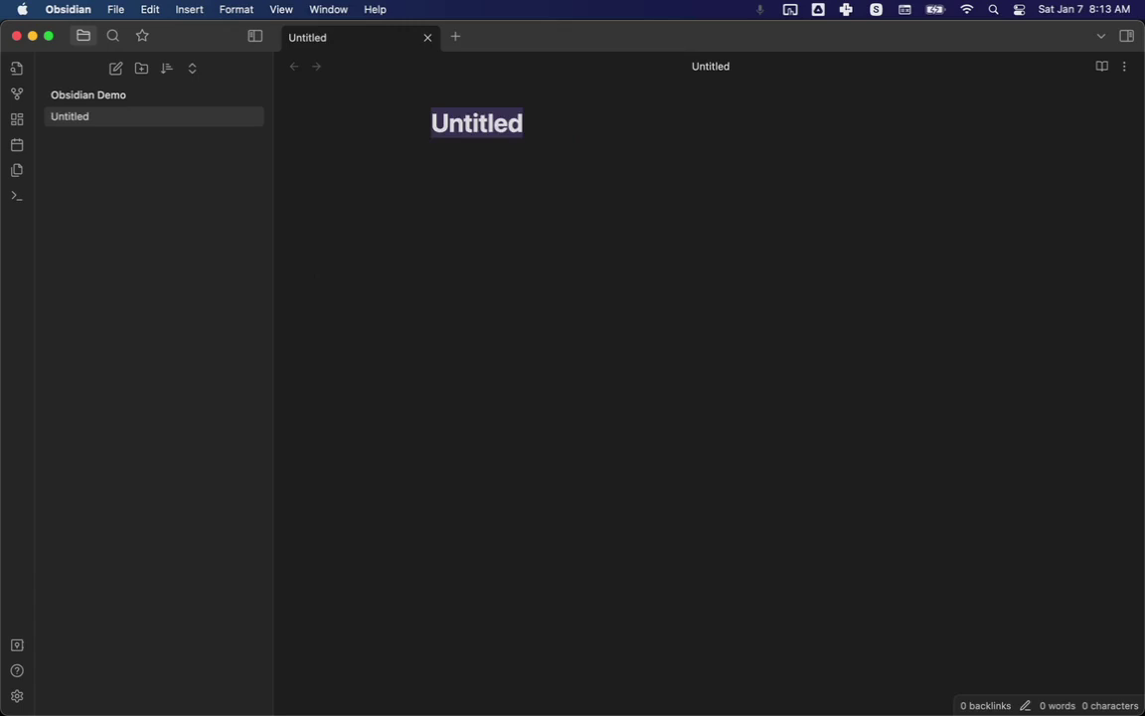
{"action": "type", "text": "T"}
{"action": "key", "text": "BackSpace"}
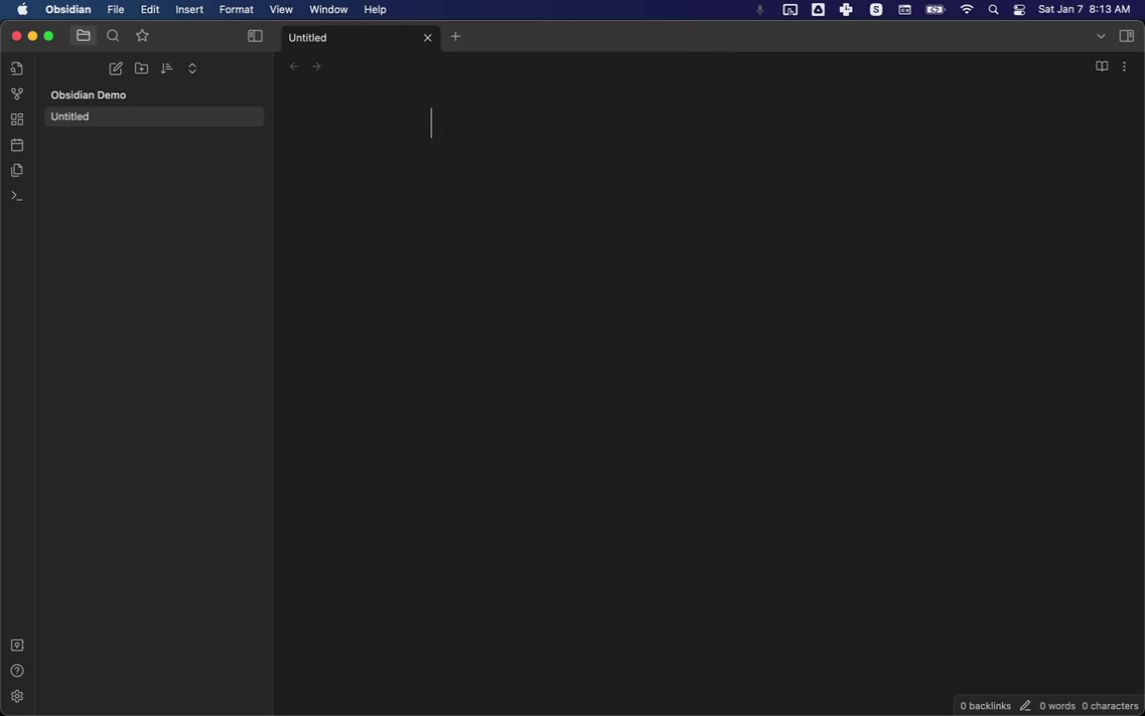
{"action": "type", "text": "Books"}
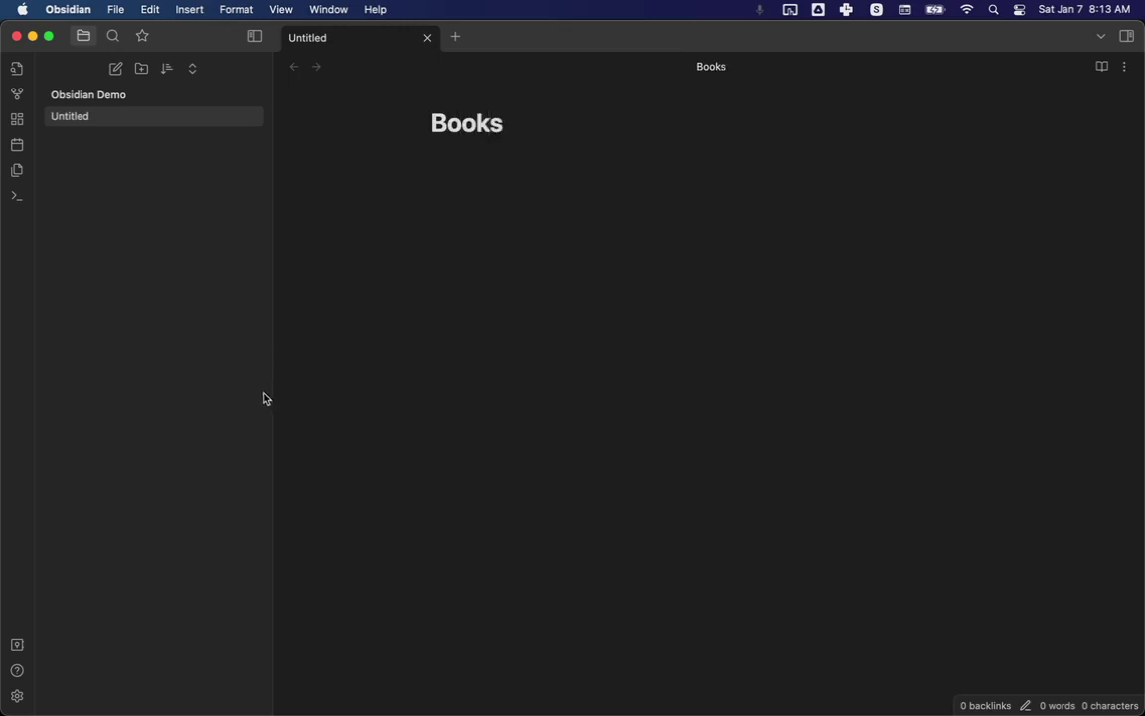
{"action": "key", "text": "Return"}
{"action": "type", "text": "Rea"}
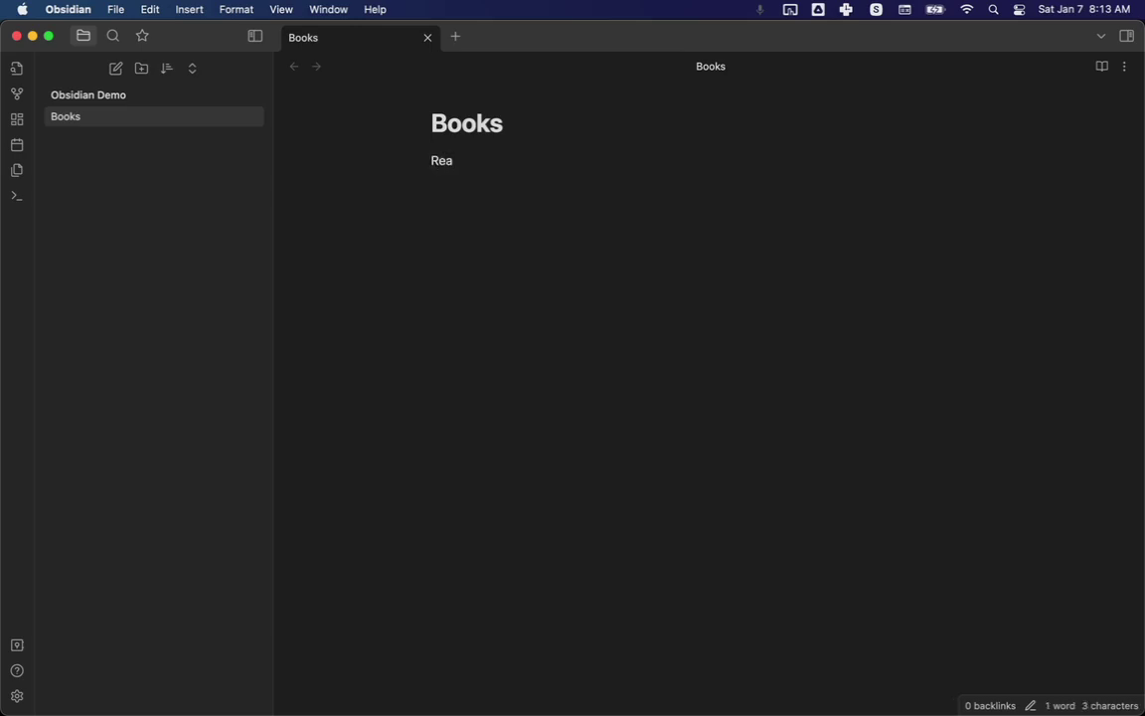
{"action": "type", "text": "d 20 pages "}
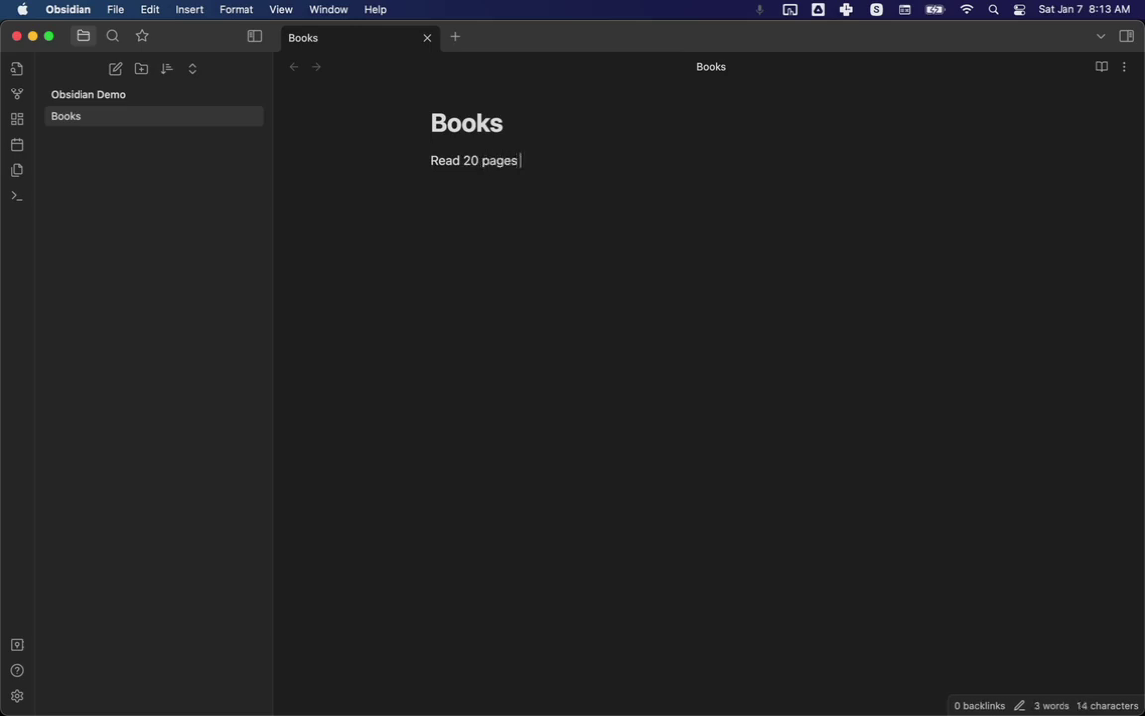
{"action": "type", "text": "in my current book"}
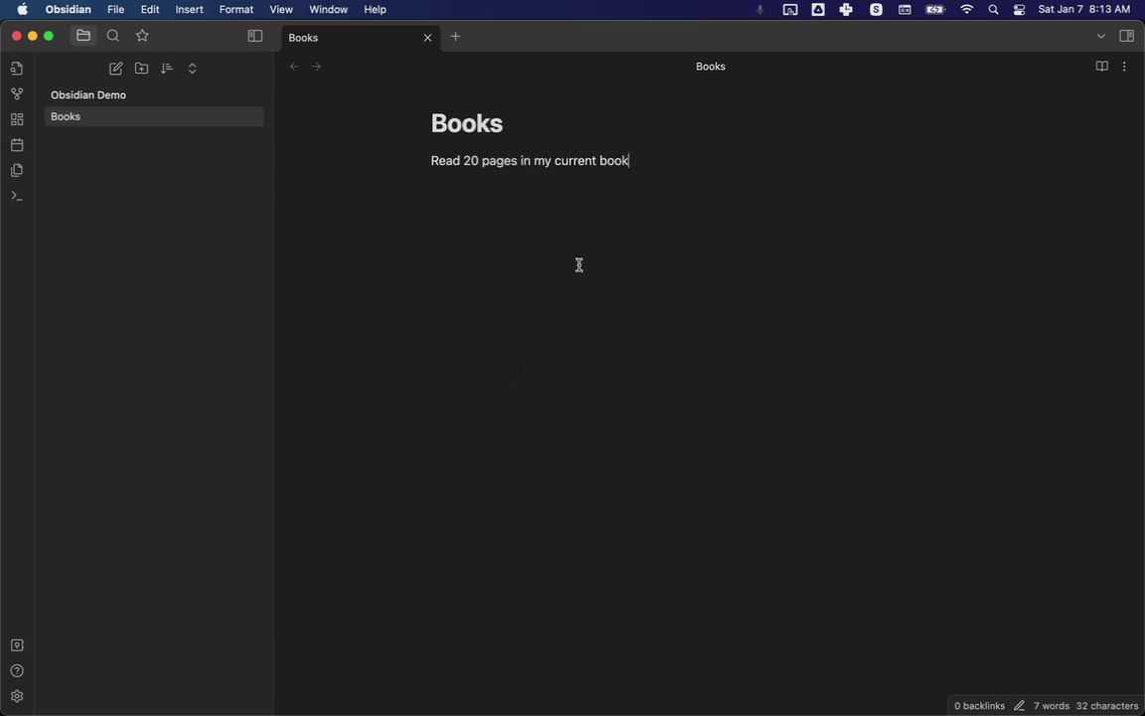
{"action": "left_click", "coordinate": [15, 696]}
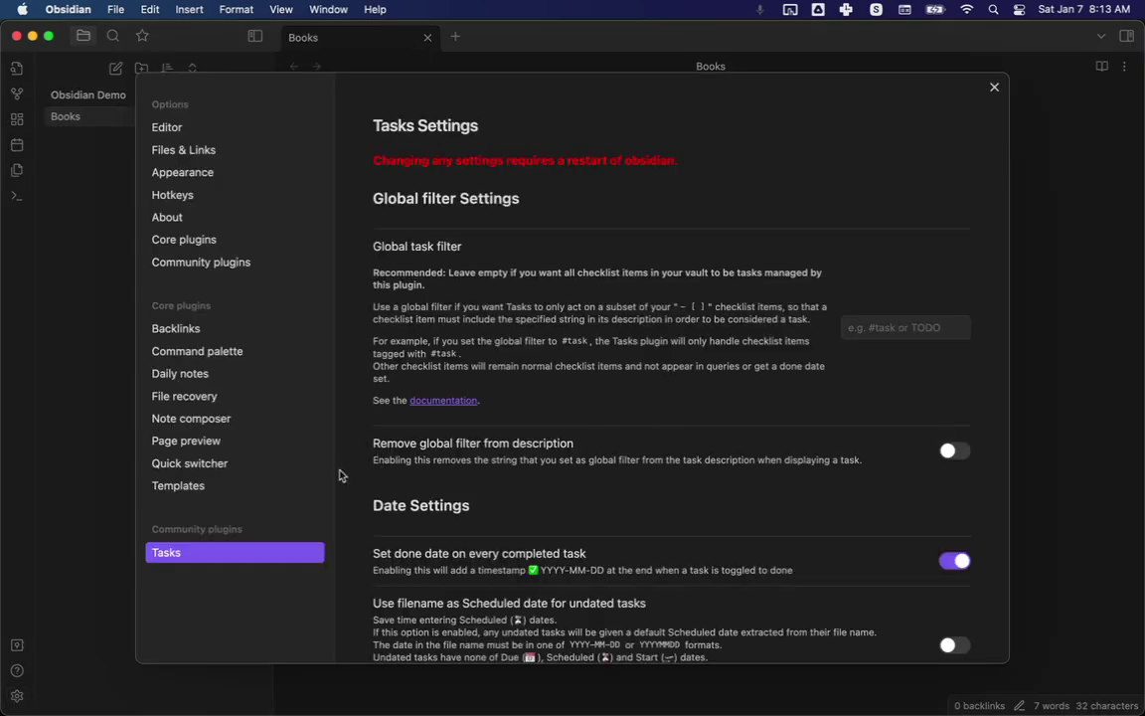
{"action": "scroll", "coordinate": [512, 477], "scroll_direction": "down", "scroll_amount": 3}
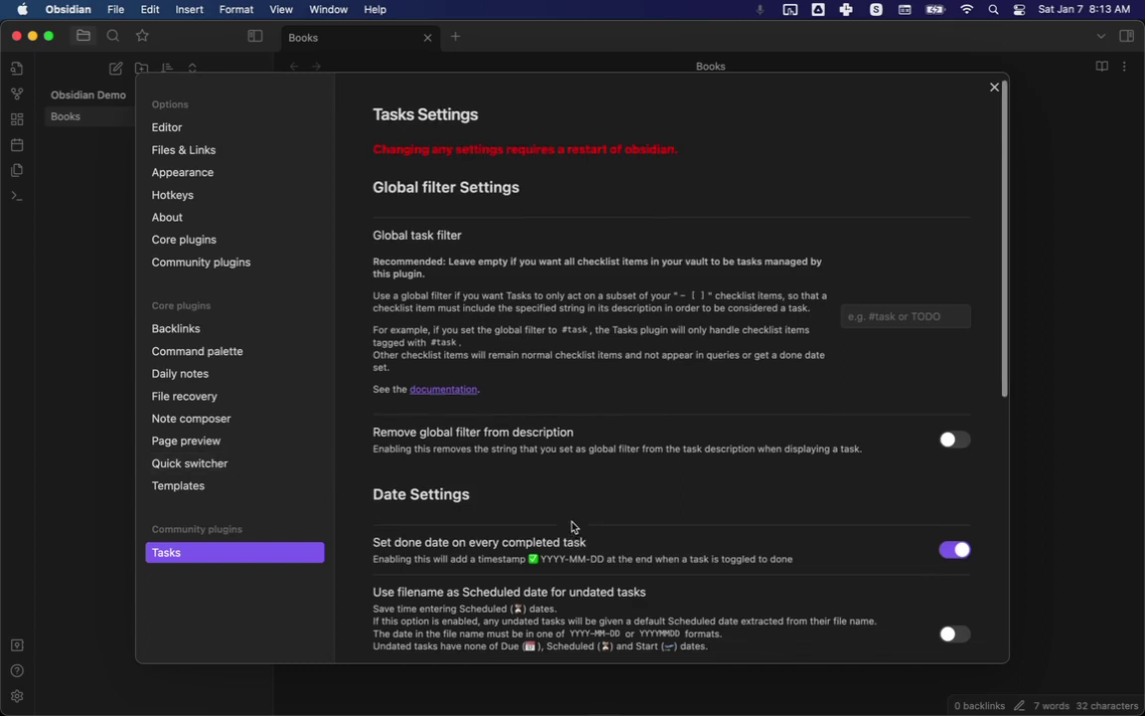
{"action": "key", "text": "Escape"}
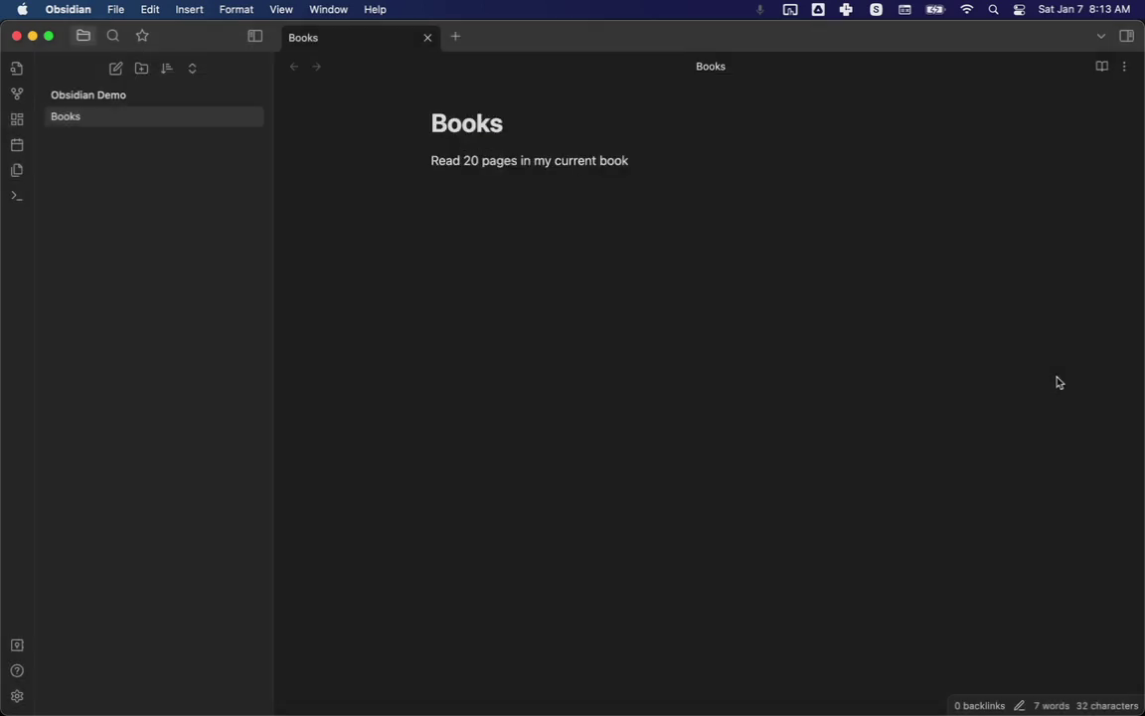
{"action": "double_click", "coordinate": [560, 159]}
{"action": "left_click", "coordinate": [561, 159]}
{"action": "key", "text": "super+t"}
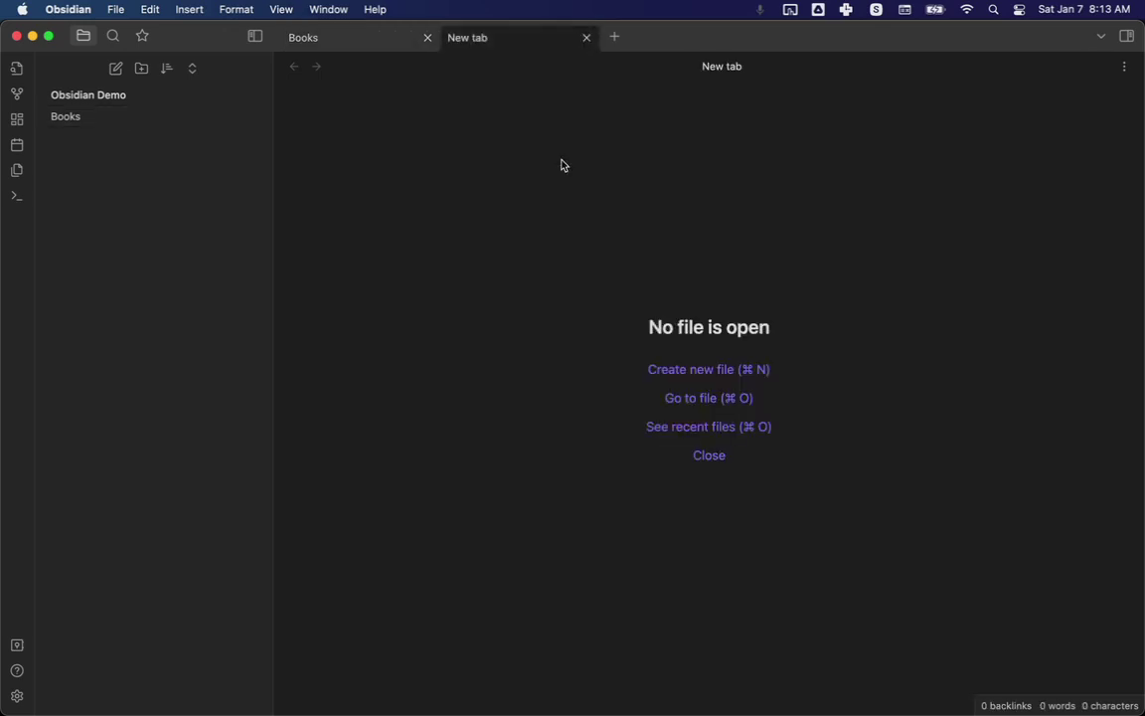
{"action": "left_click", "coordinate": [586, 37]}
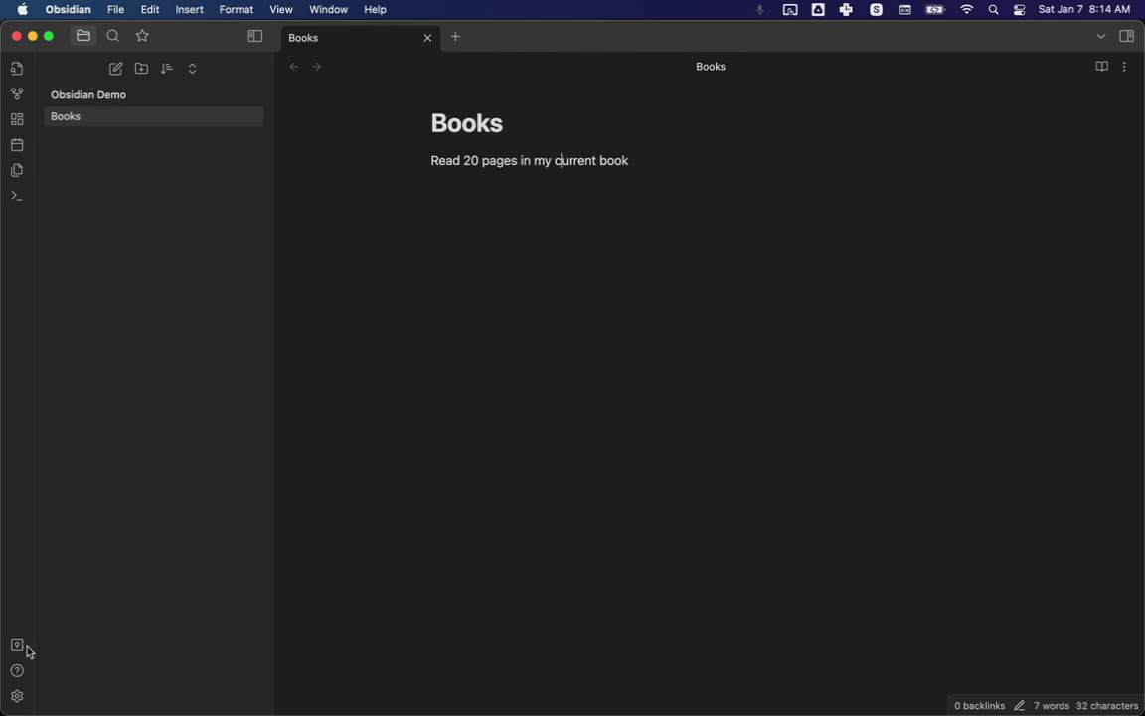
Find the Tasks commands in the hotkey settings with "tas" and assign ⌘T to "Tasks: Create or edit task".
{"action": "left_click", "coordinate": [15, 696]}
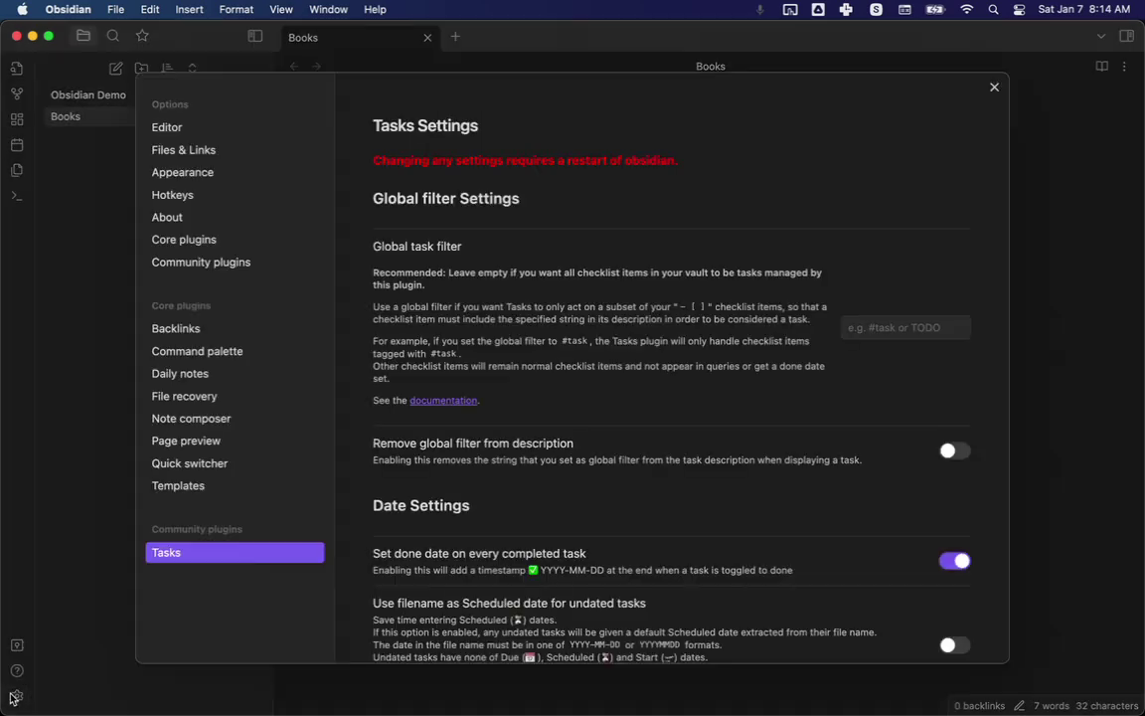
{"action": "left_click", "coordinate": [187, 198]}
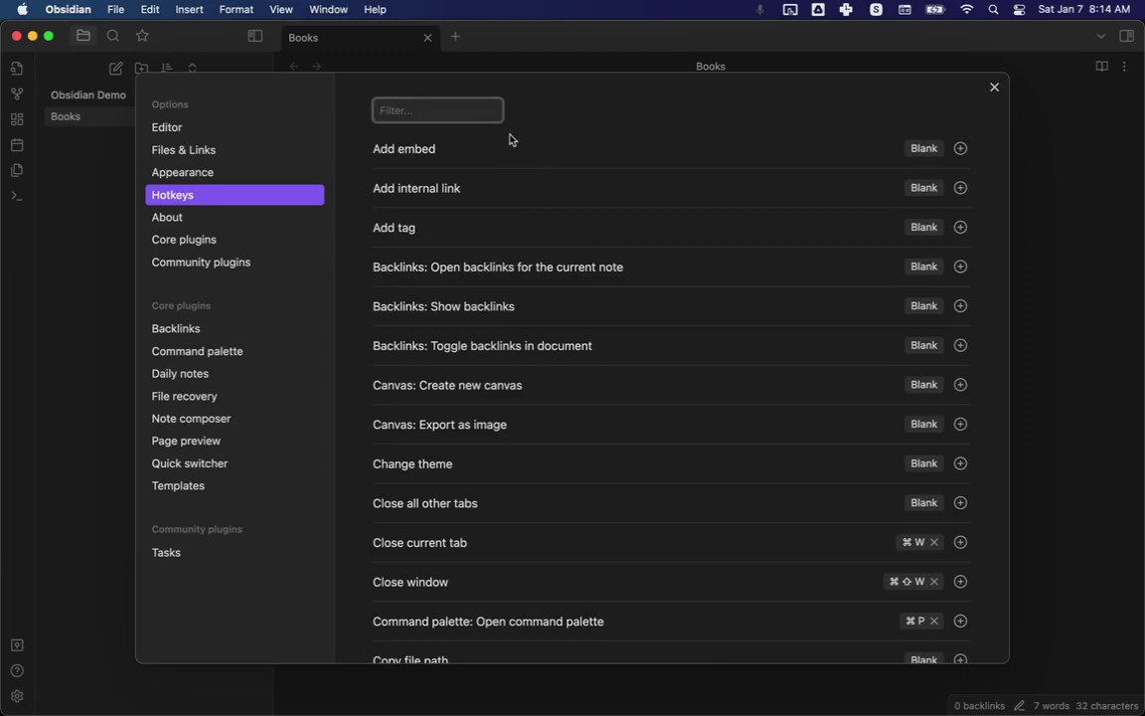
{"action": "type", "text": "tas"}
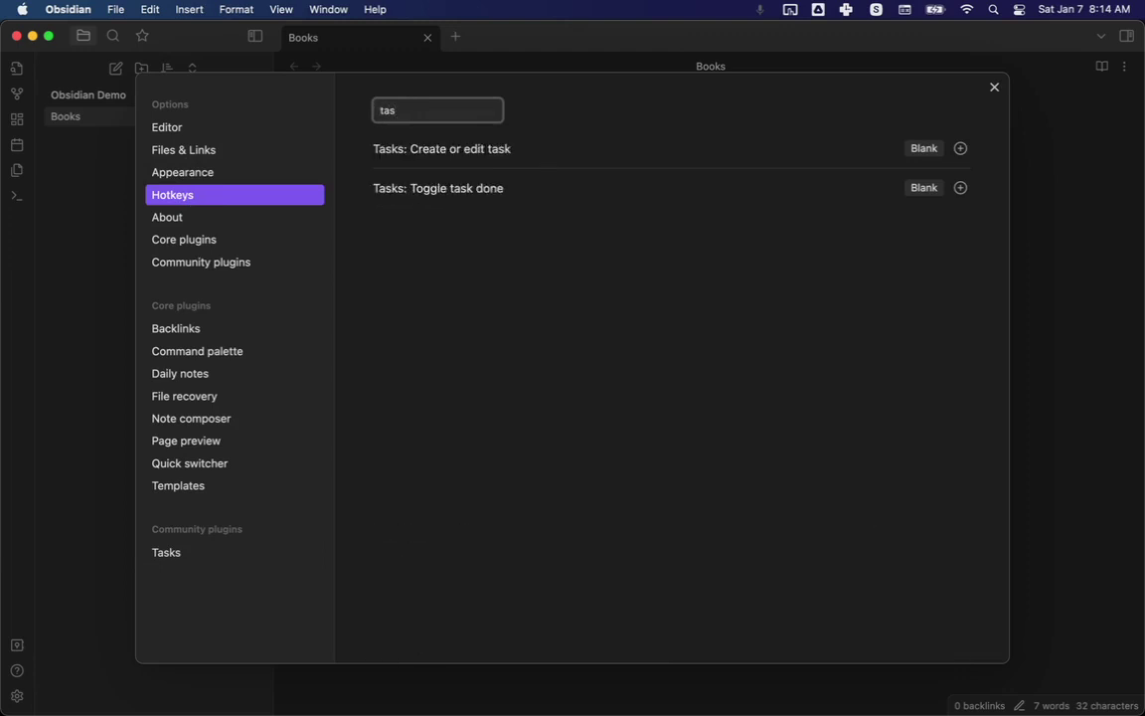
{"action": "left_click", "coordinate": [960, 149]}
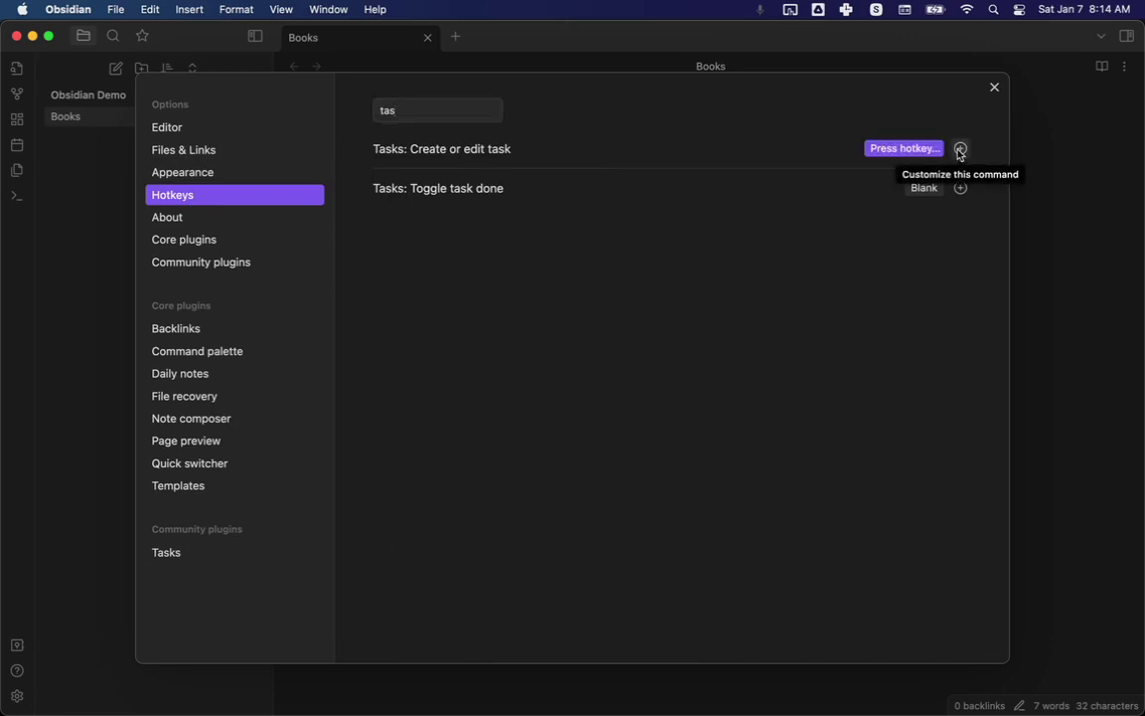
{"action": "key", "text": "super+t"}
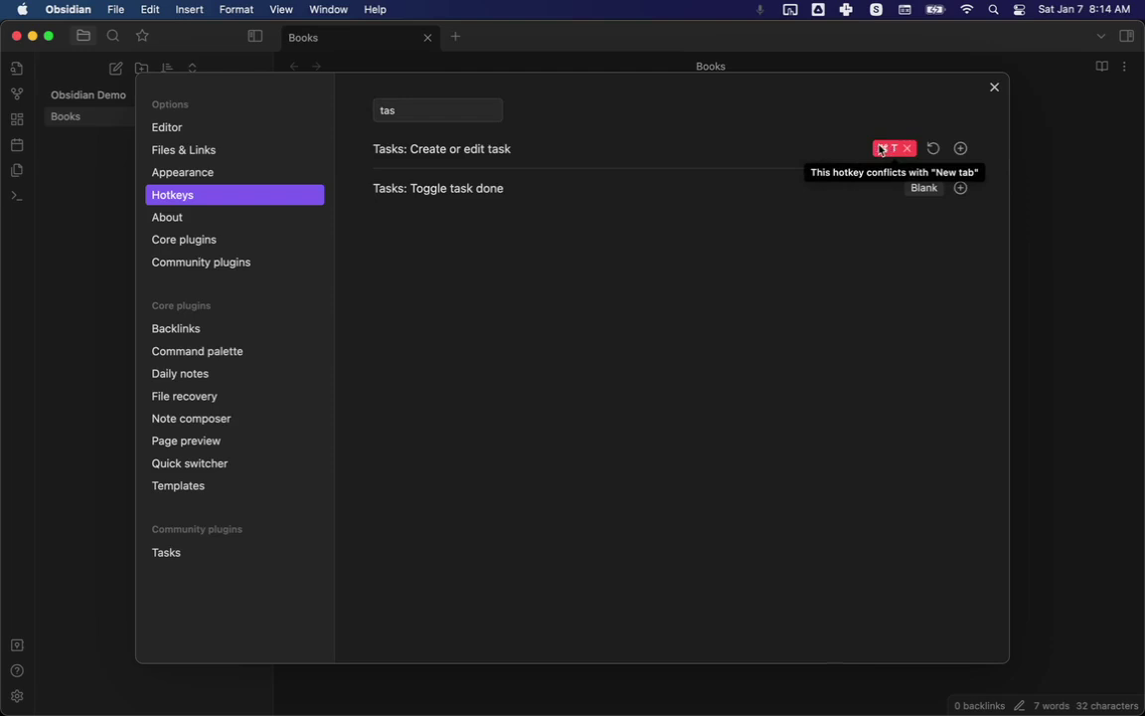
Filter the hotkeys by "new", delete the ⌘T hotkey from the "New tab" command, and close the settings.
{"action": "double_click", "coordinate": [426, 110]}
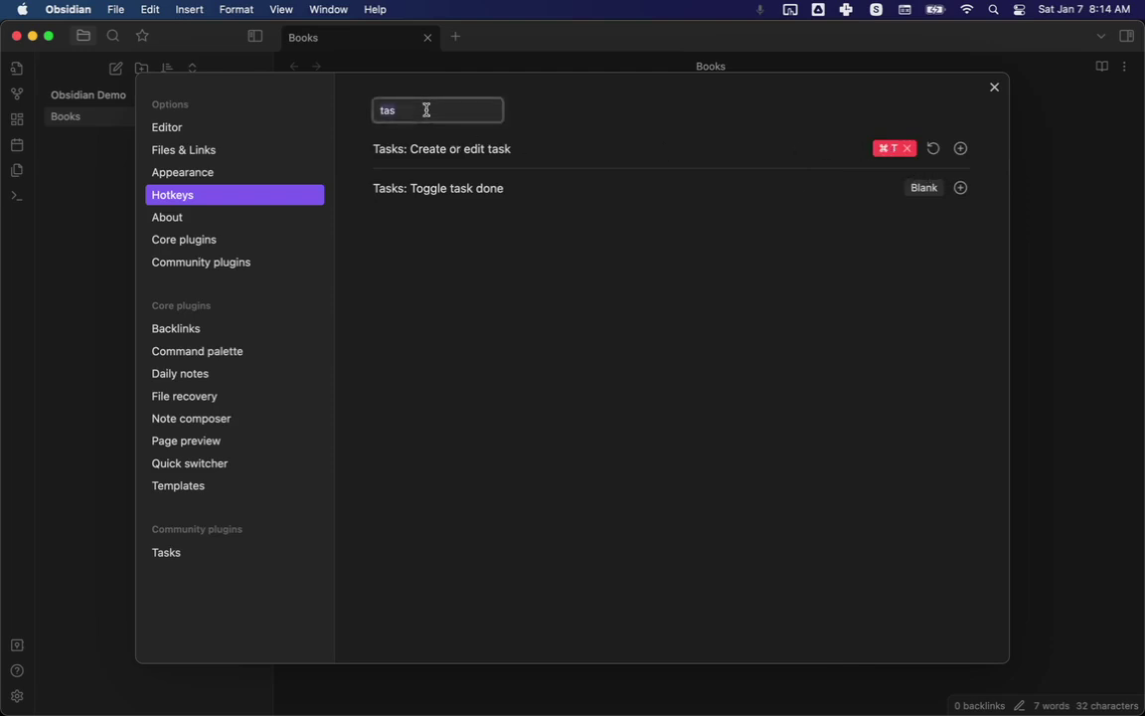
{"action": "type", "text": "n"}
{"action": "key", "text": "BackSpace"}
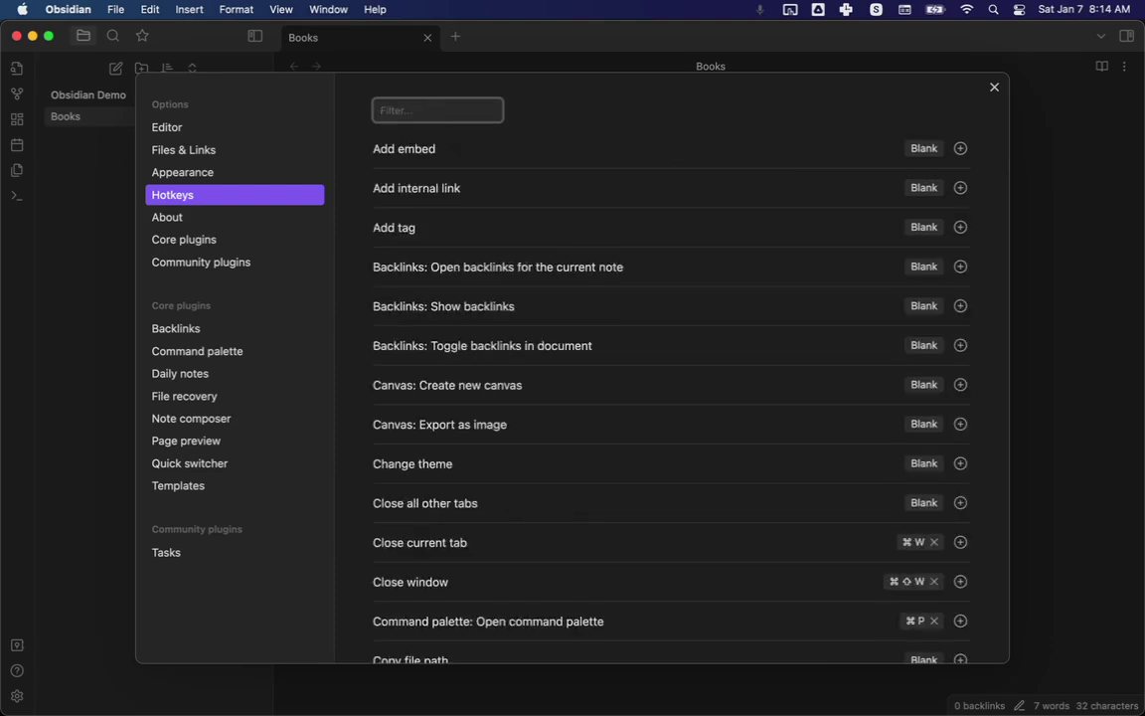
{"action": "type", "text": "new"}
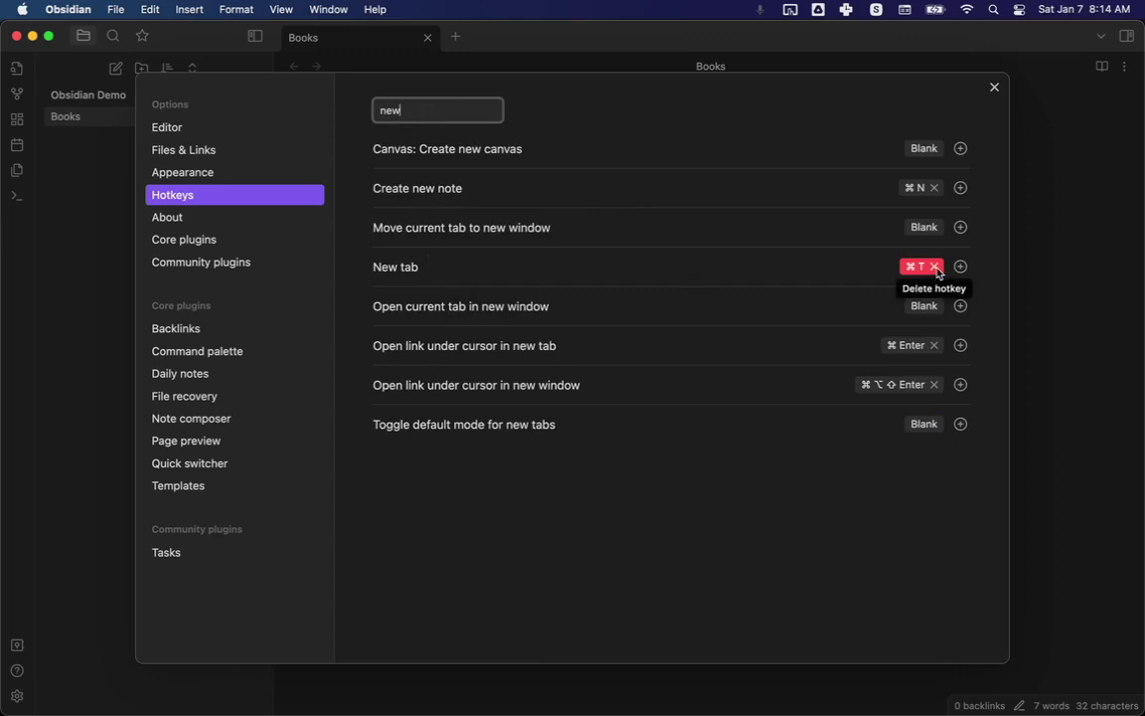
{"action": "left_click", "coordinate": [934, 267]}
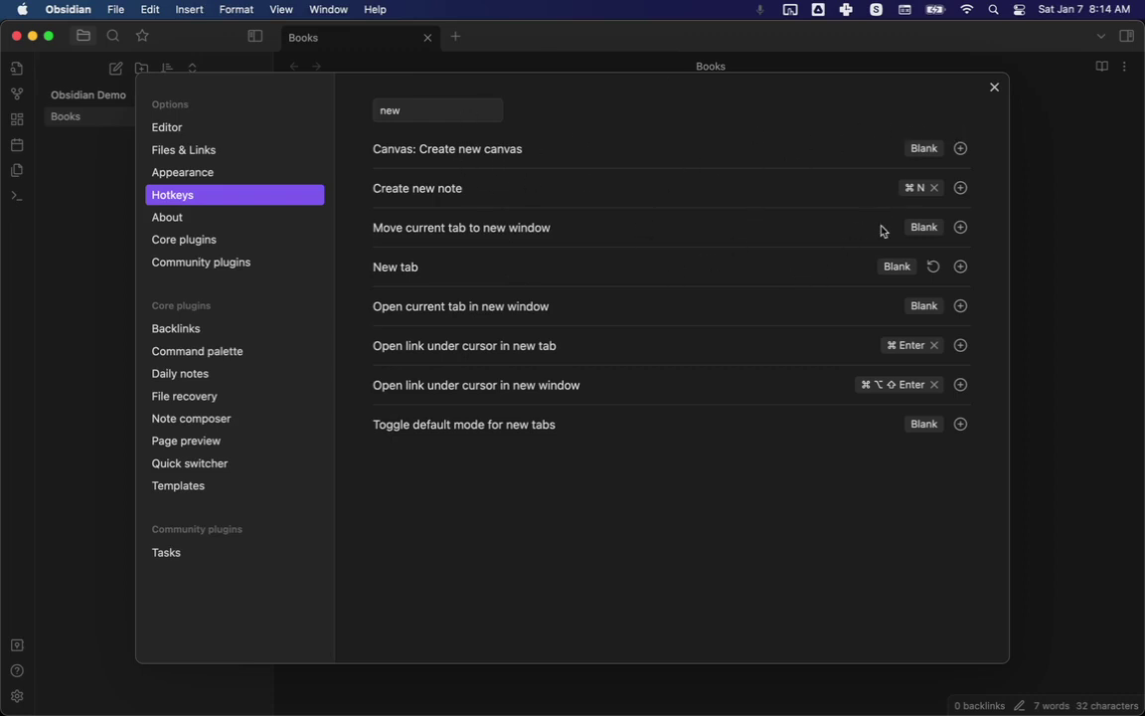
{"action": "left_click", "coordinate": [995, 89]}
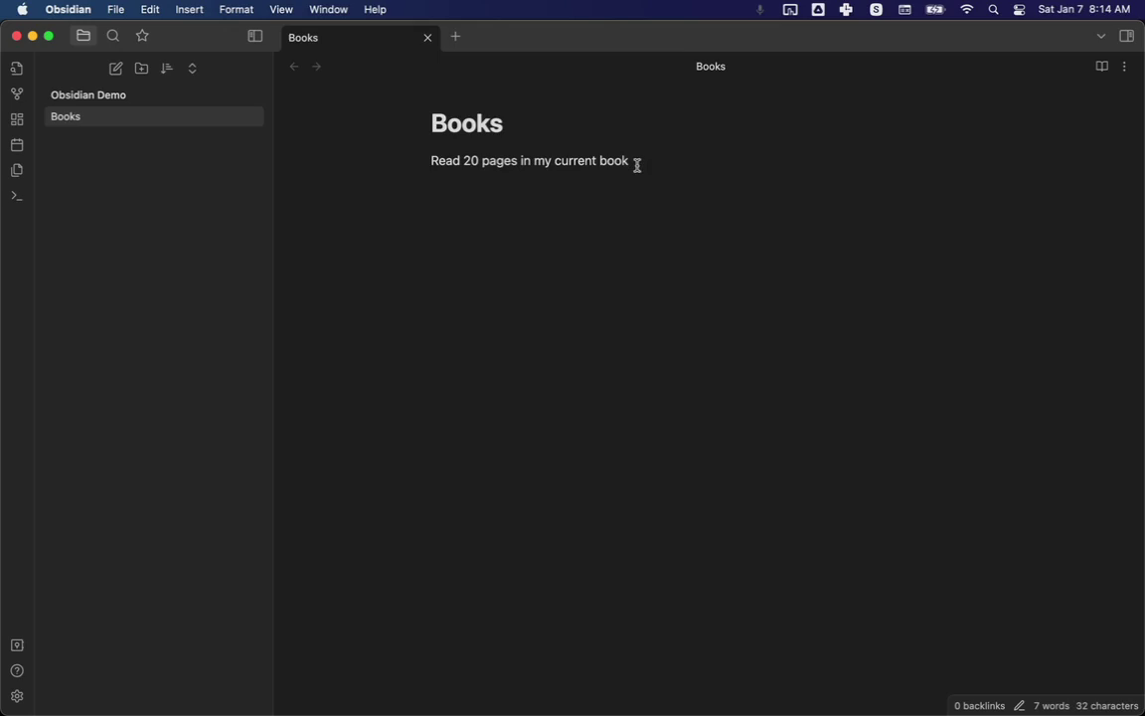
{"action": "key", "text": "super+shift+t"}
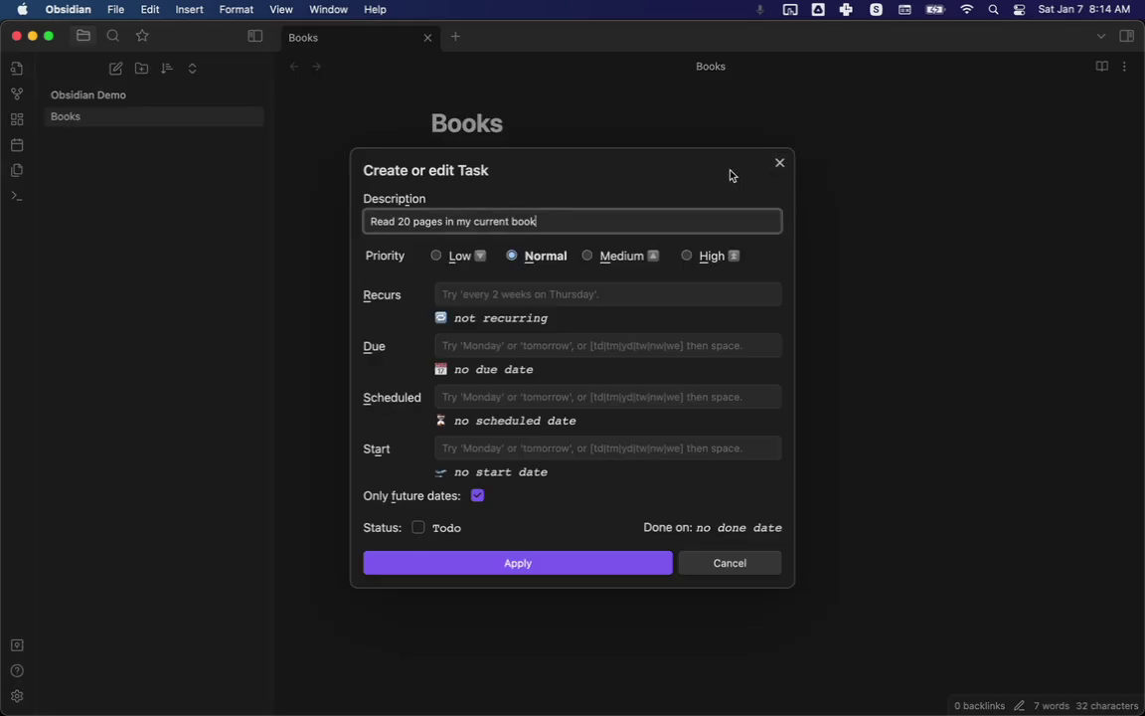
{"action": "left_click", "coordinate": [779, 163]}
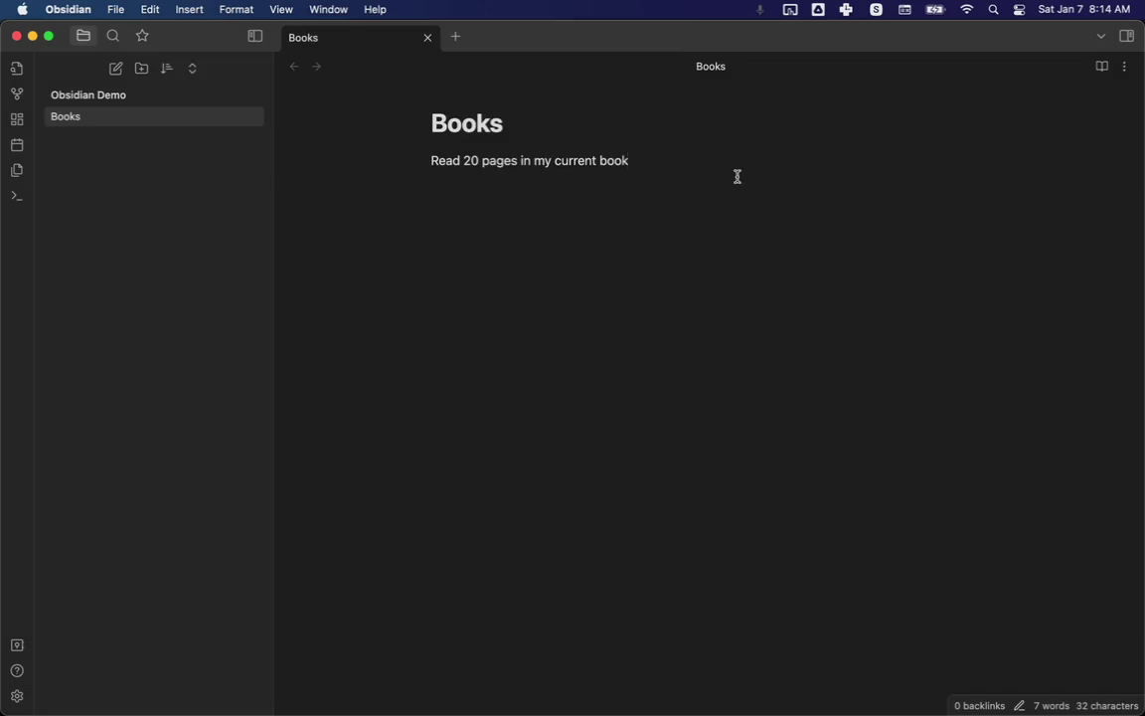
{"action": "key", "text": "super+p"}
{"action": "type", "text": "task"}
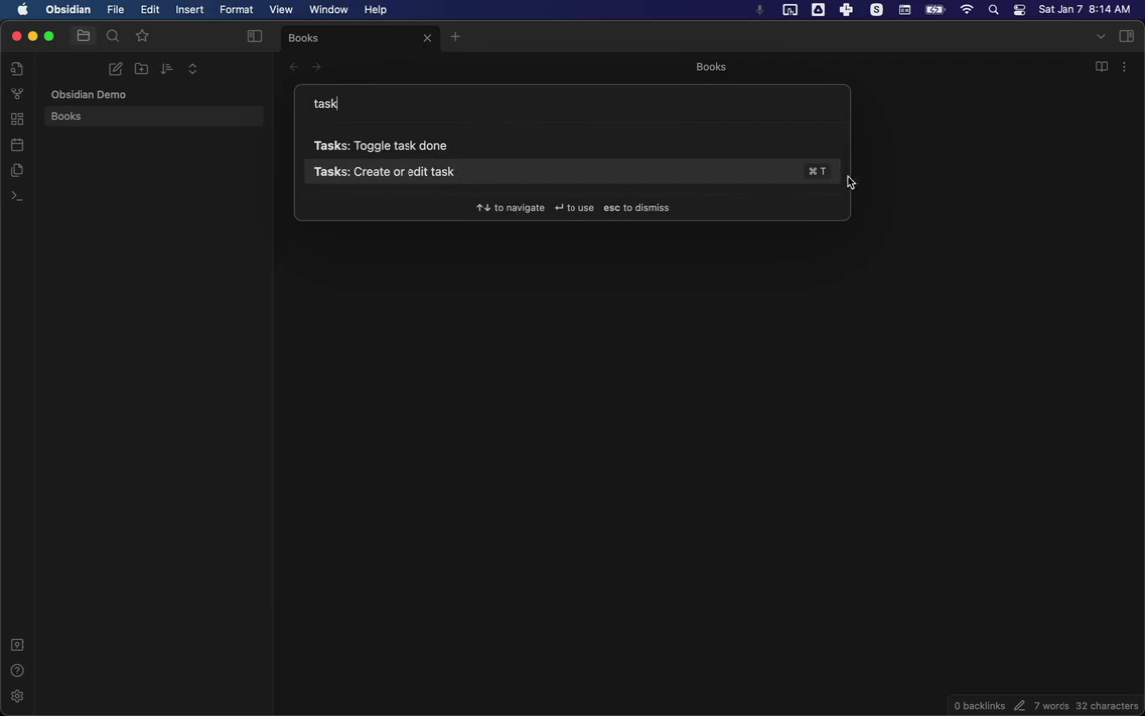
{"action": "left_click", "coordinate": [942, 182]}
Turn the line "Read 20 pages in my current book" into a task with normal priority and no dates.
{"action": "left_click", "coordinate": [666, 157]}
{"action": "key", "text": "super+t"}
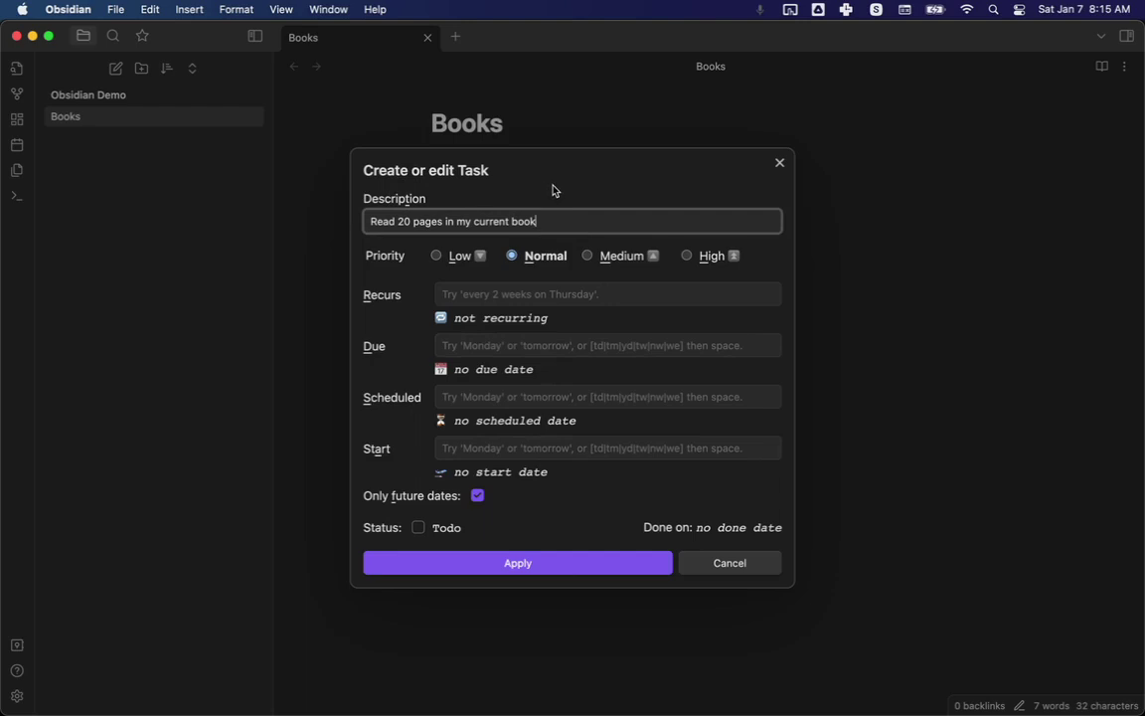
{"action": "key", "text": "Return"}
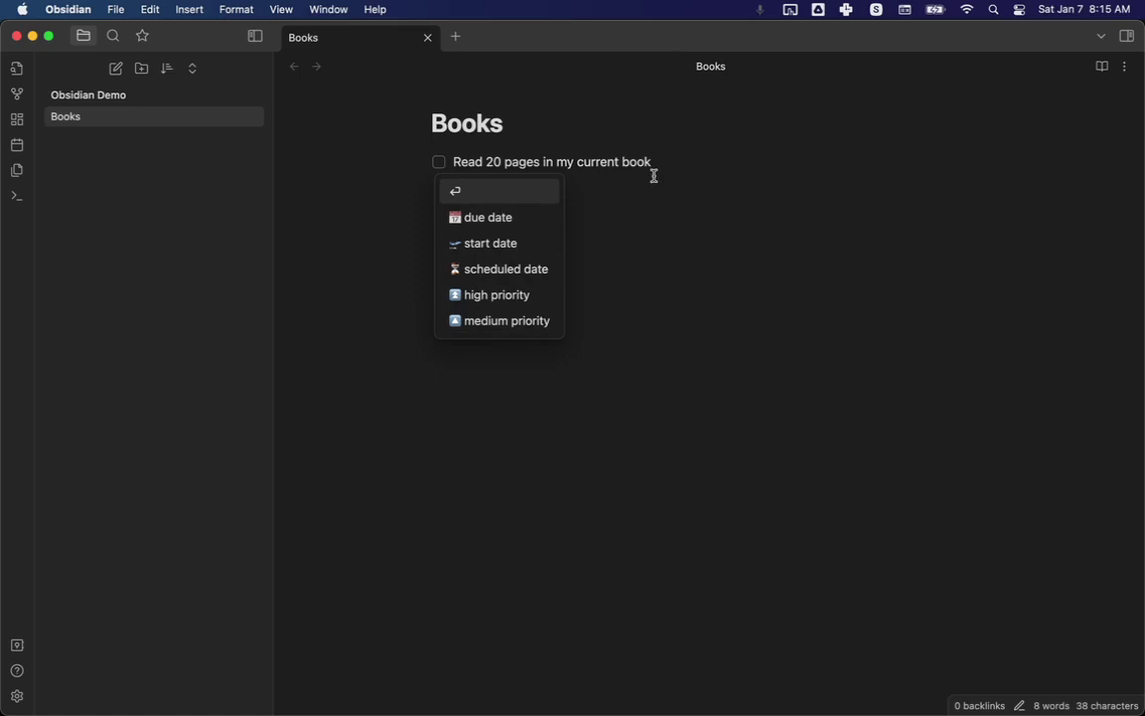
{"action": "type", "text": "s"}
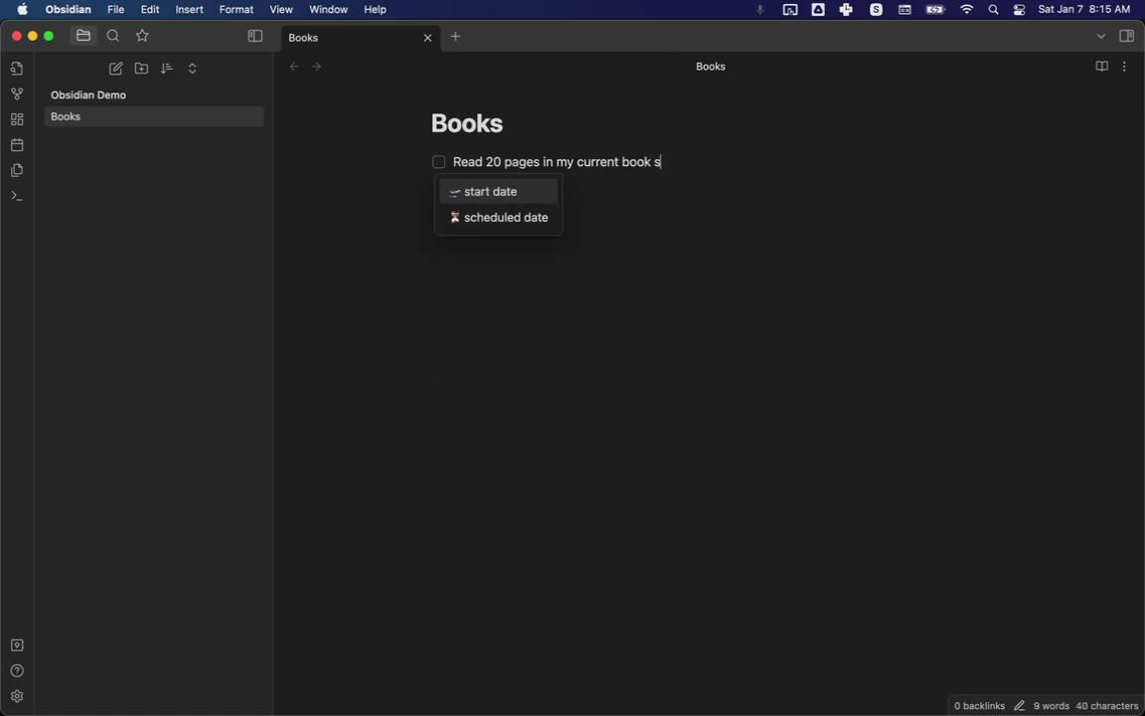
{"action": "key", "text": "BackSpace"}
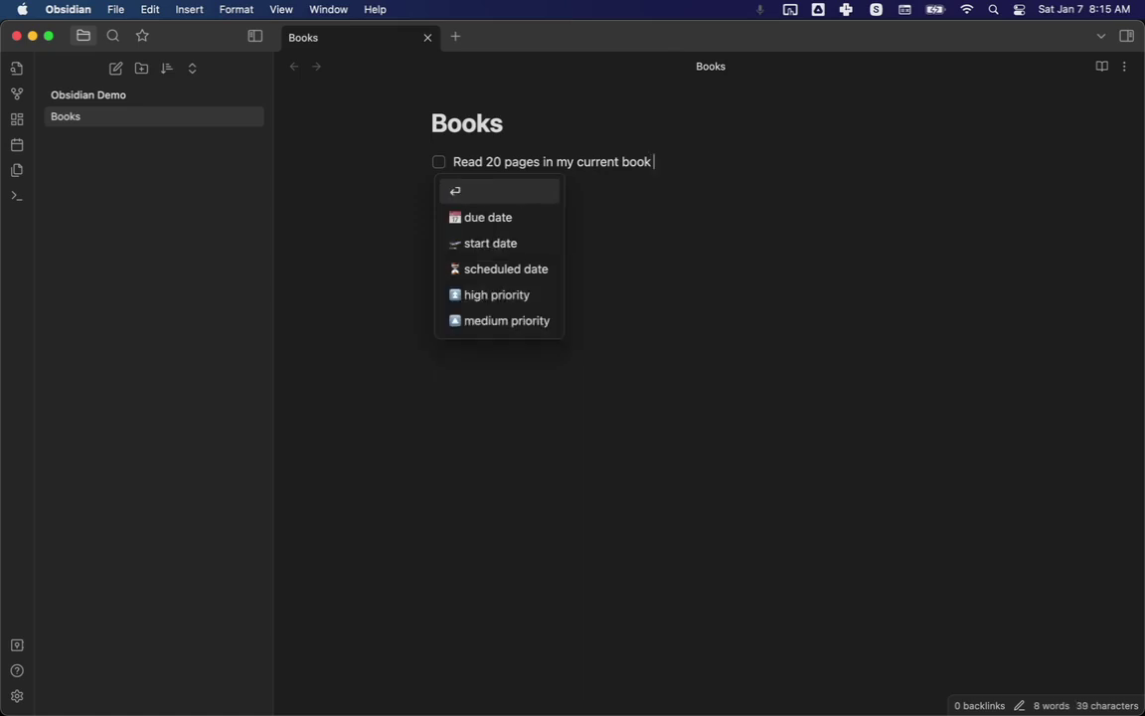
{"action": "type", "text": "sch"}
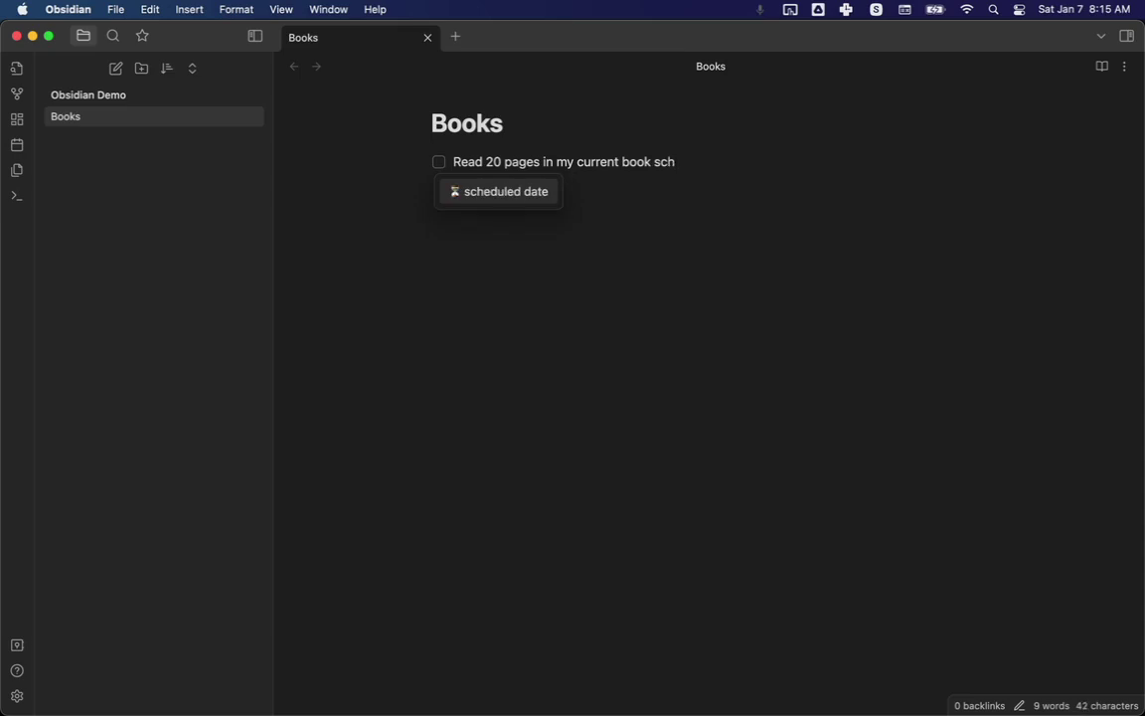
{"action": "key", "text": "BackSpace"}
{"action": "key", "text": "BackSpace"}
{"action": "key", "text": "BackSpace"}
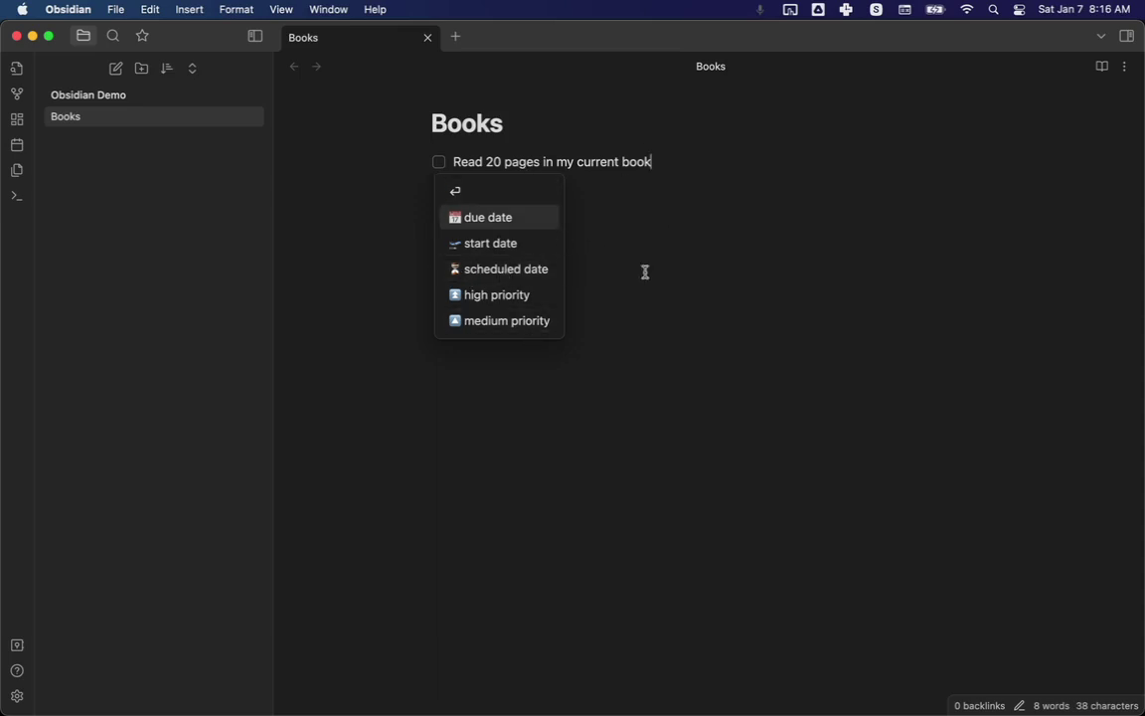
Open the "Read 20 pages in my current book" task for editing.
{"action": "left_click", "coordinate": [636, 159]}
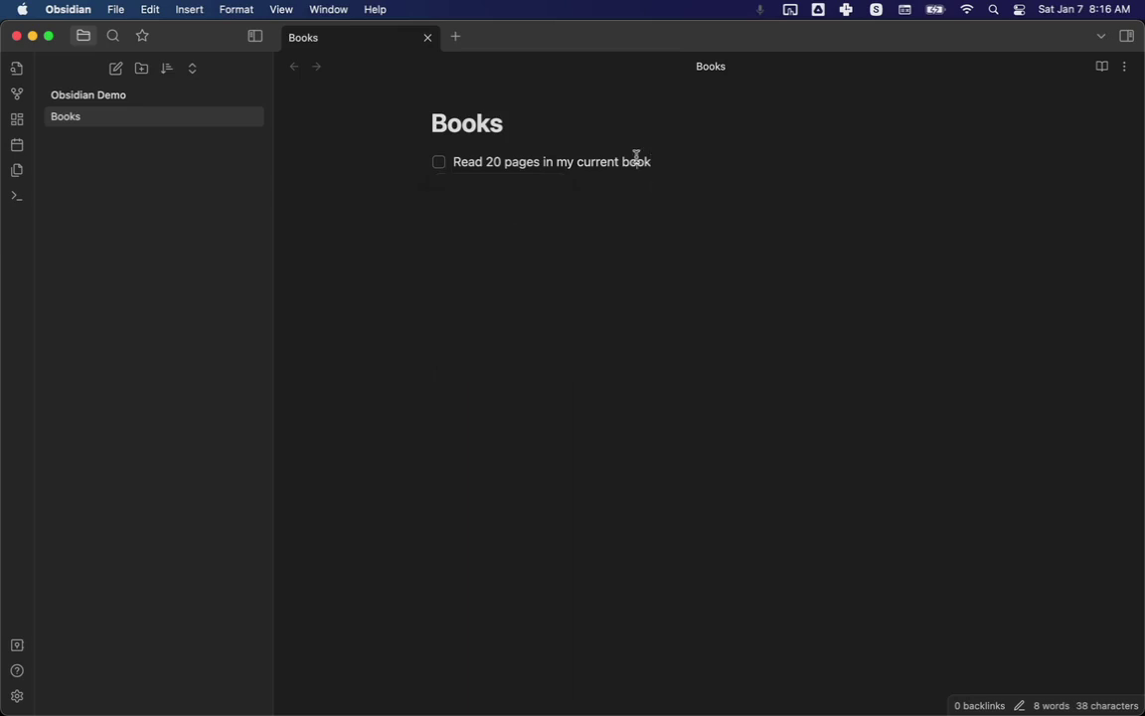
{"action": "key", "text": "super+shift+t"}
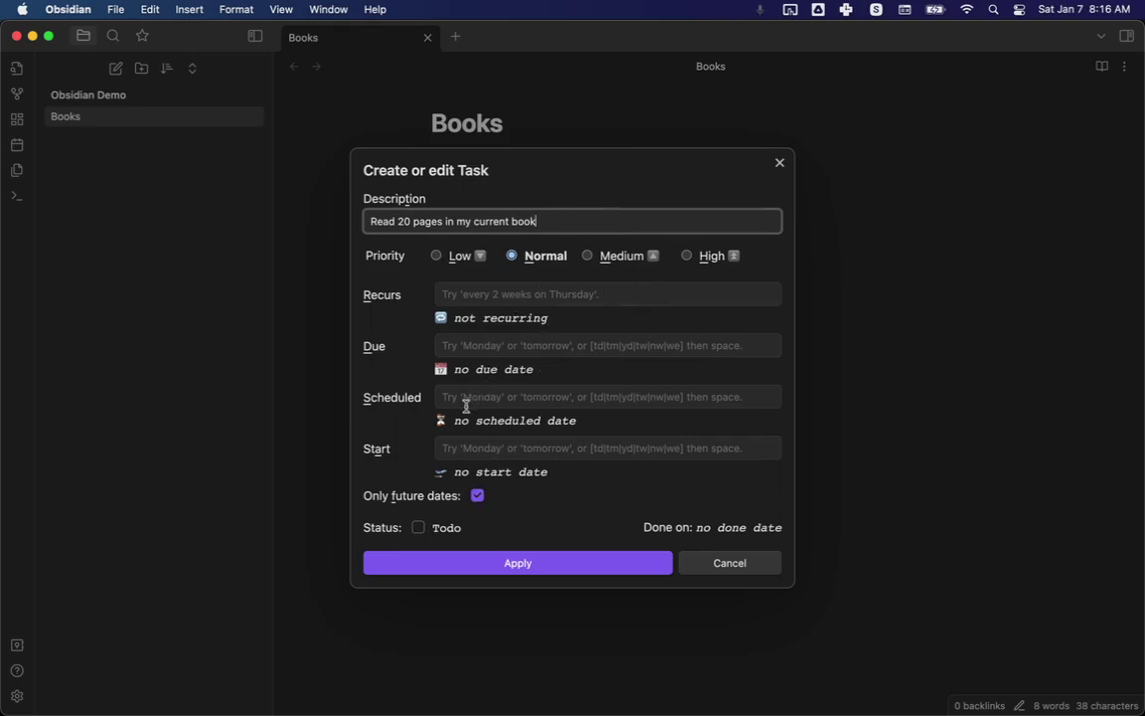
{"action": "left_click", "coordinate": [560, 401]}
{"action": "type", "text": "today"}
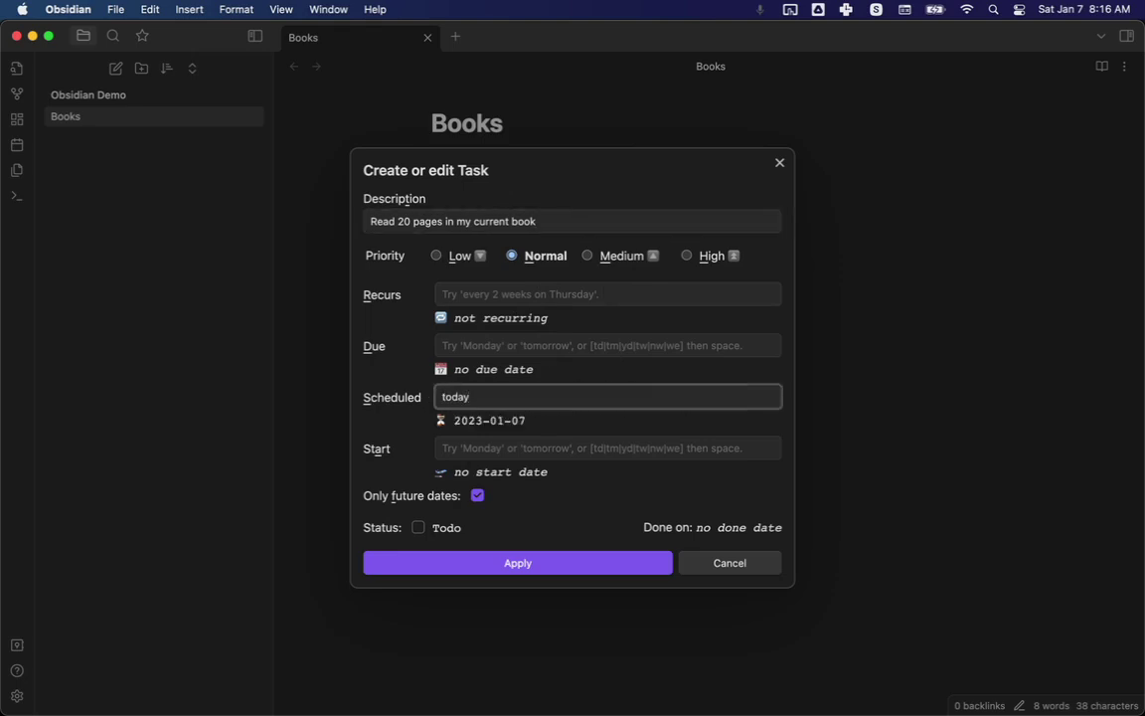
{"action": "key", "text": "BackSpace"}
{"action": "key", "text": "BackSpace"}
{"action": "key", "text": "BackSpace"}
{"action": "key", "text": "BackSpace"}
{"action": "key", "text": "BackSpace"}
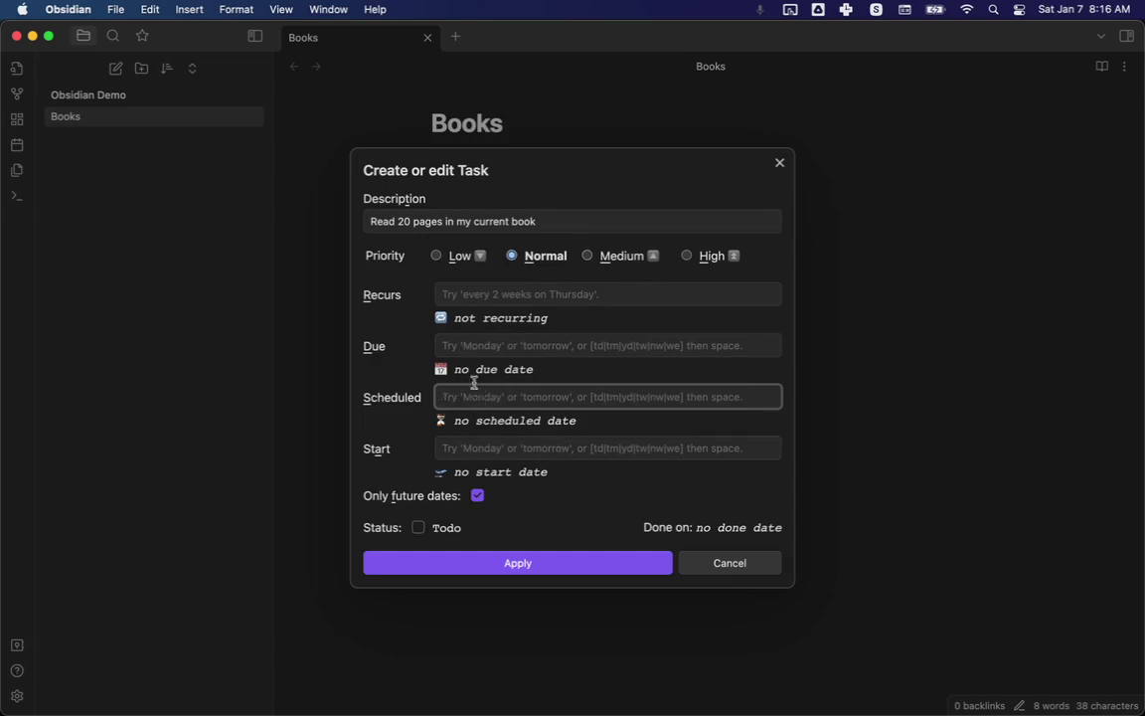
Set the reading task to recur "every day" with a scheduled date of "today", and apply the changes.
{"action": "left_click", "coordinate": [459, 293]}
{"action": "type", "text": "e"}
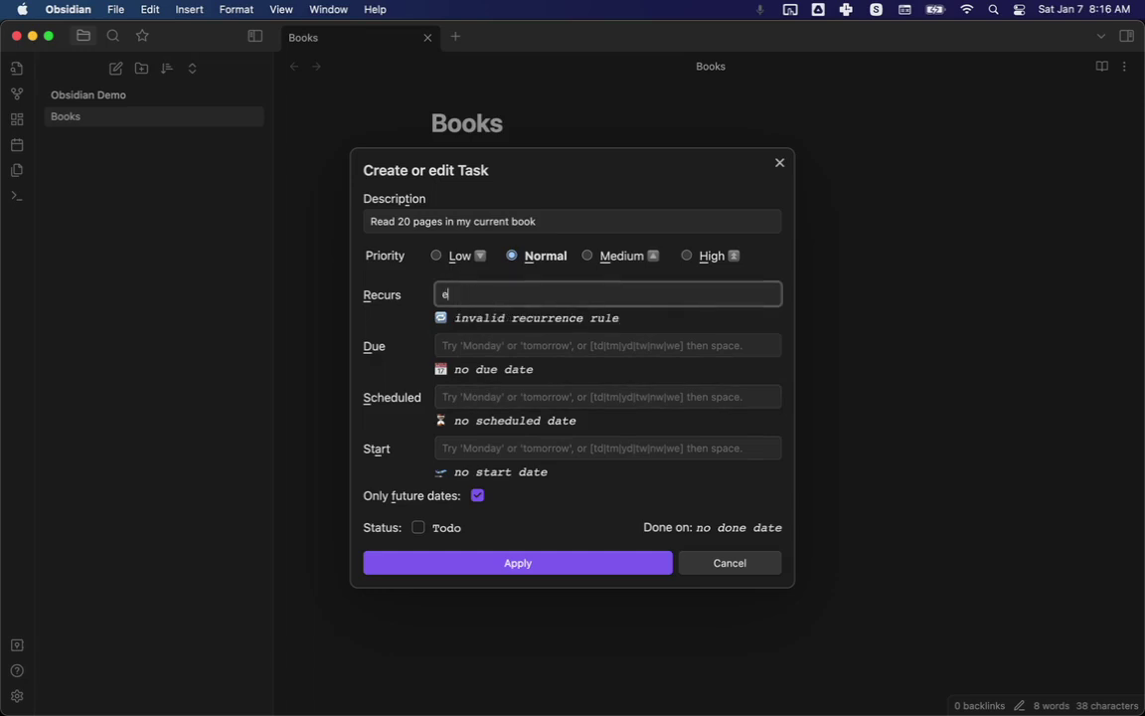
{"action": "type", "text": "very lday"}
{"action": "key", "text": "BackSpace"}
{"action": "key", "text": "BackSpace"}
{"action": "key", "text": "BackSpace"}
{"action": "type", "text": "day"}
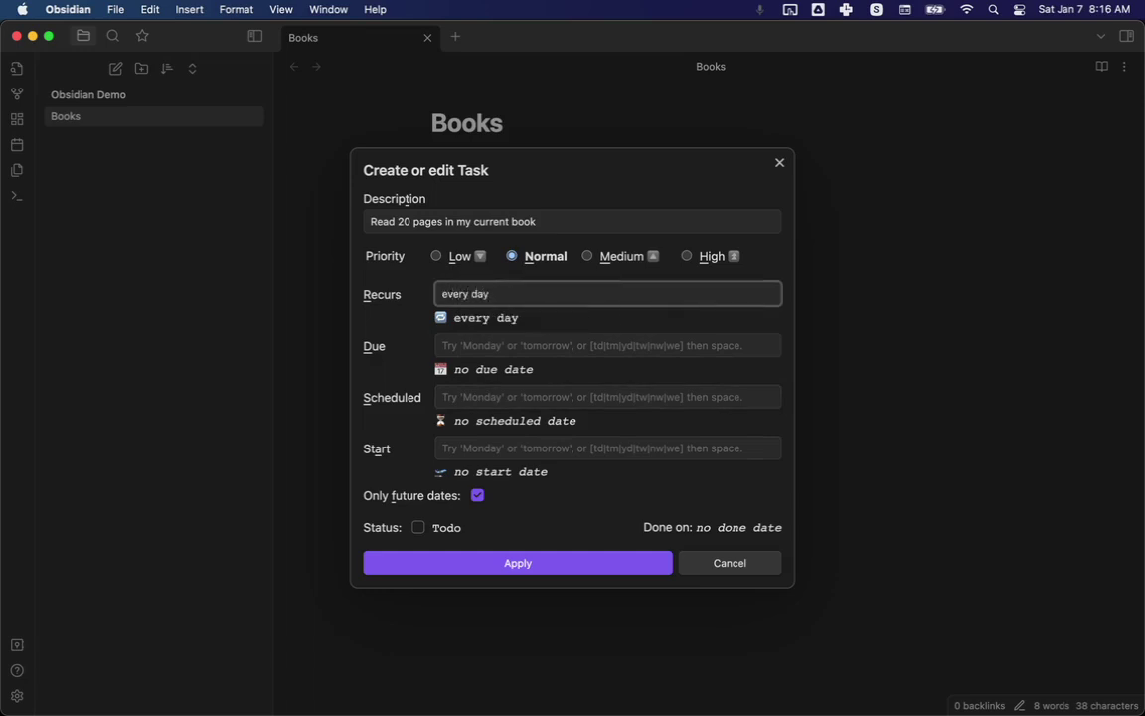
{"action": "left_click", "coordinate": [478, 398]}
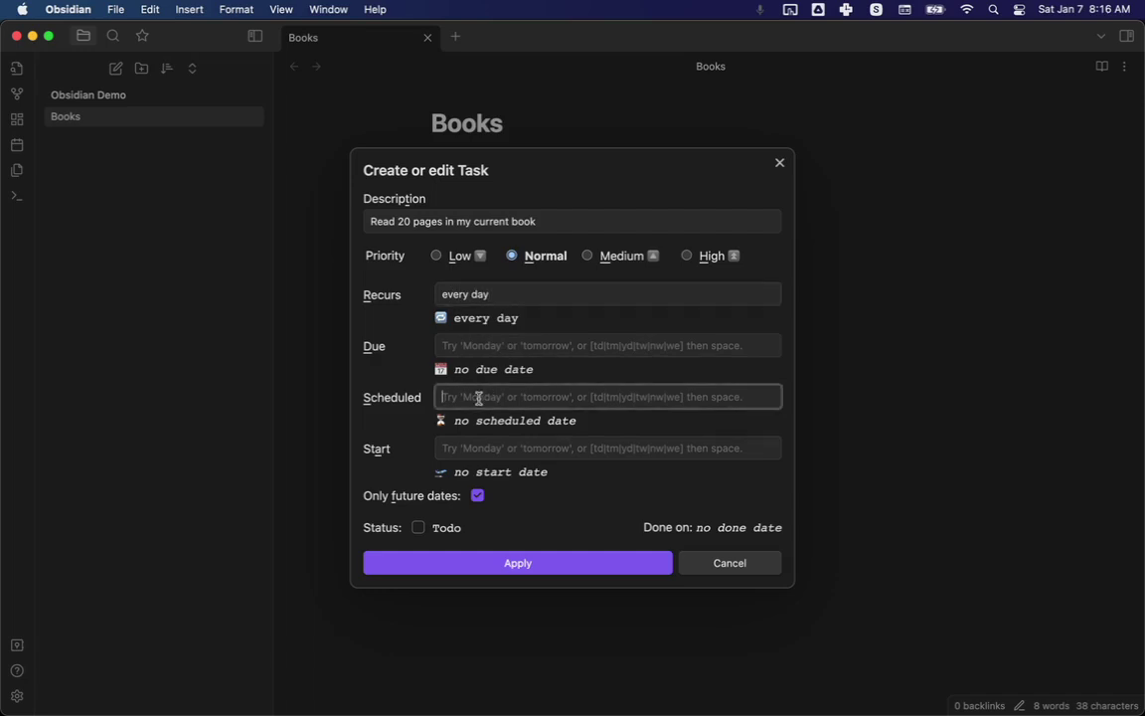
{"action": "type", "text": "today"}
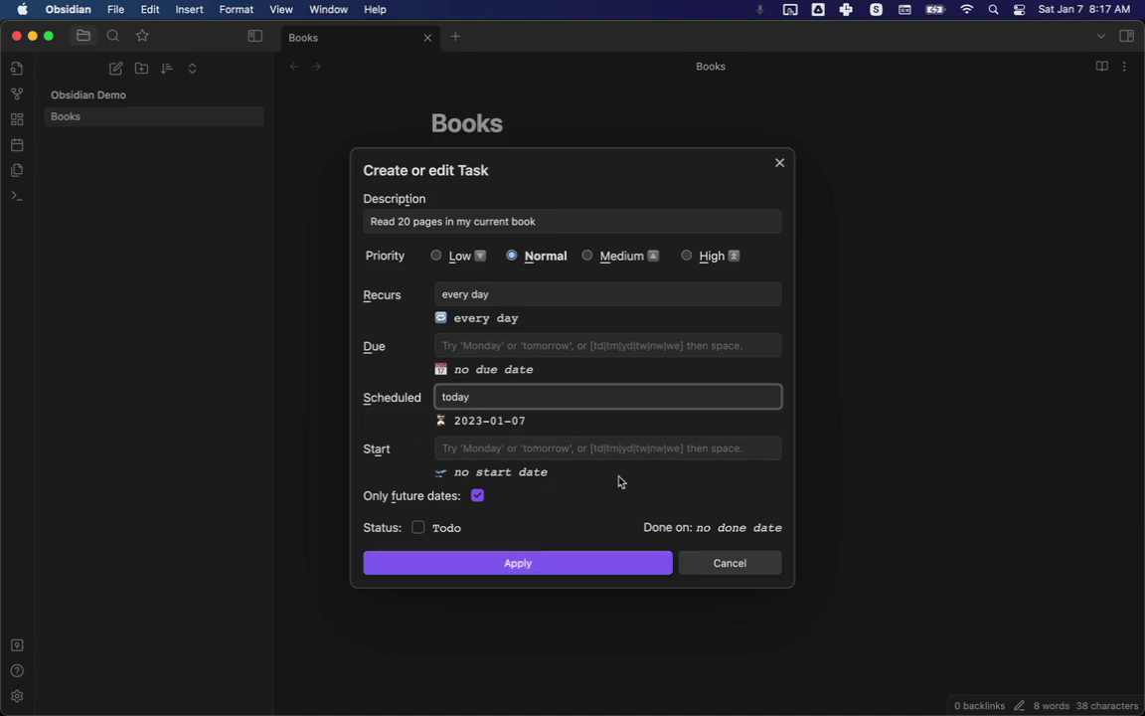
{"action": "left_click", "coordinate": [558, 573]}
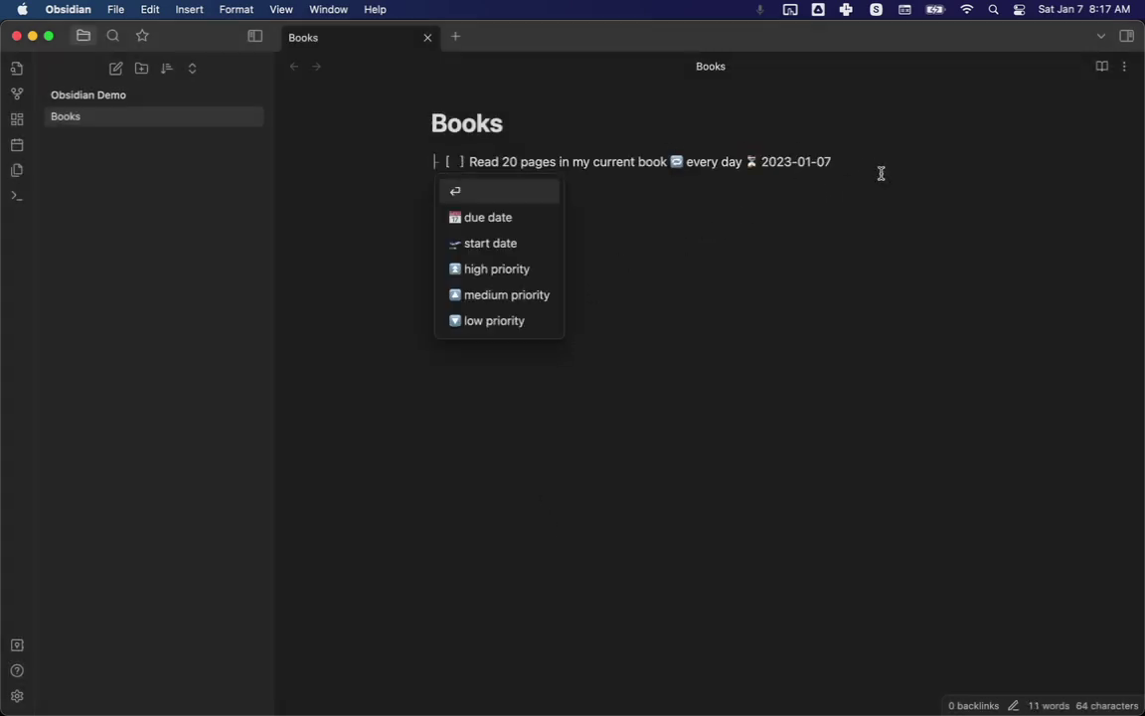
{"action": "left_click", "coordinate": [377, 241]}
Create a new note titled "Task overview".
{"action": "key", "text": "super+n"}
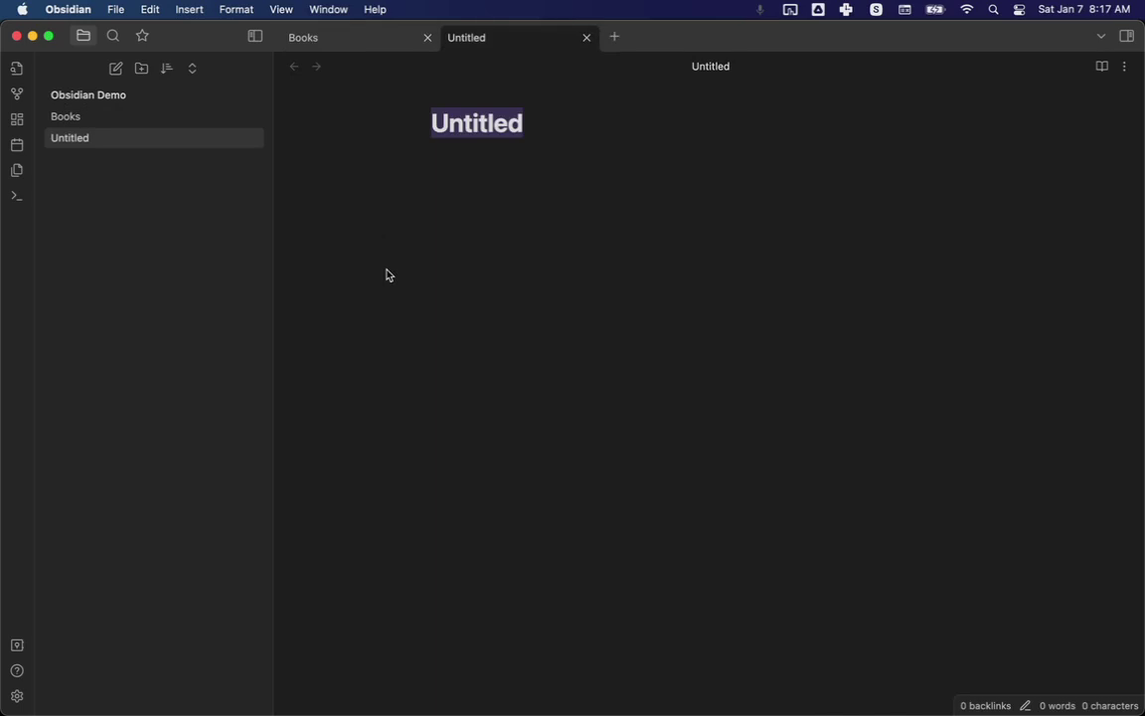
{"action": "type", "text": "Task"}
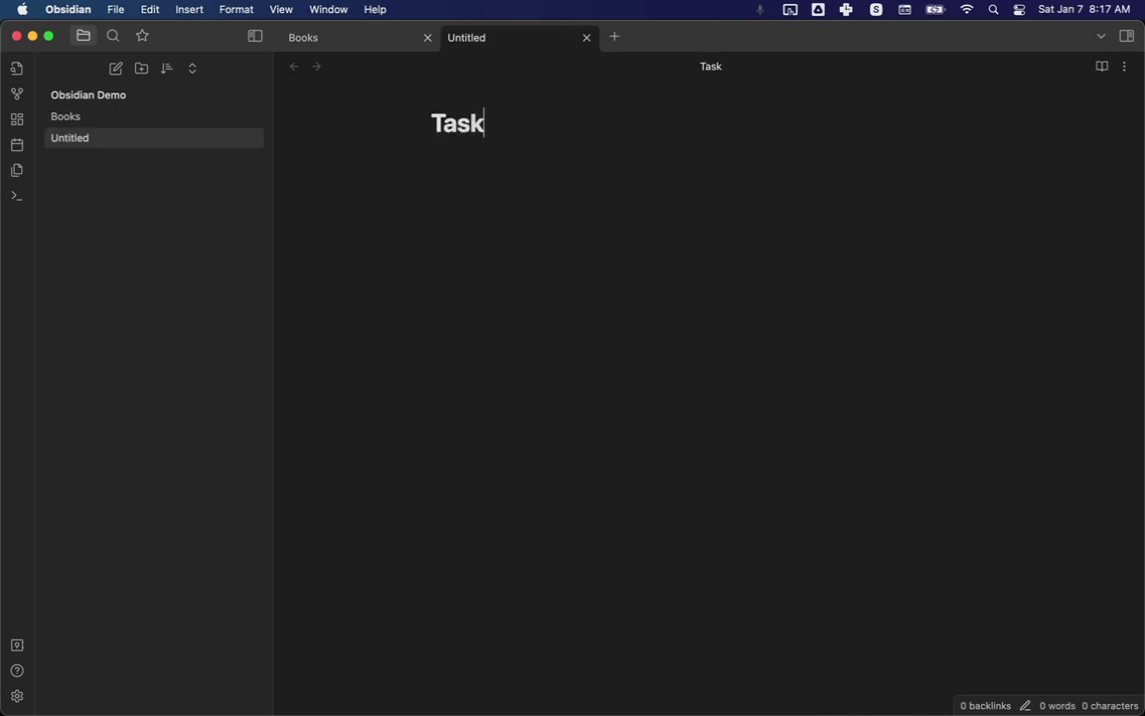
{"action": "type", "text": " overvi"}
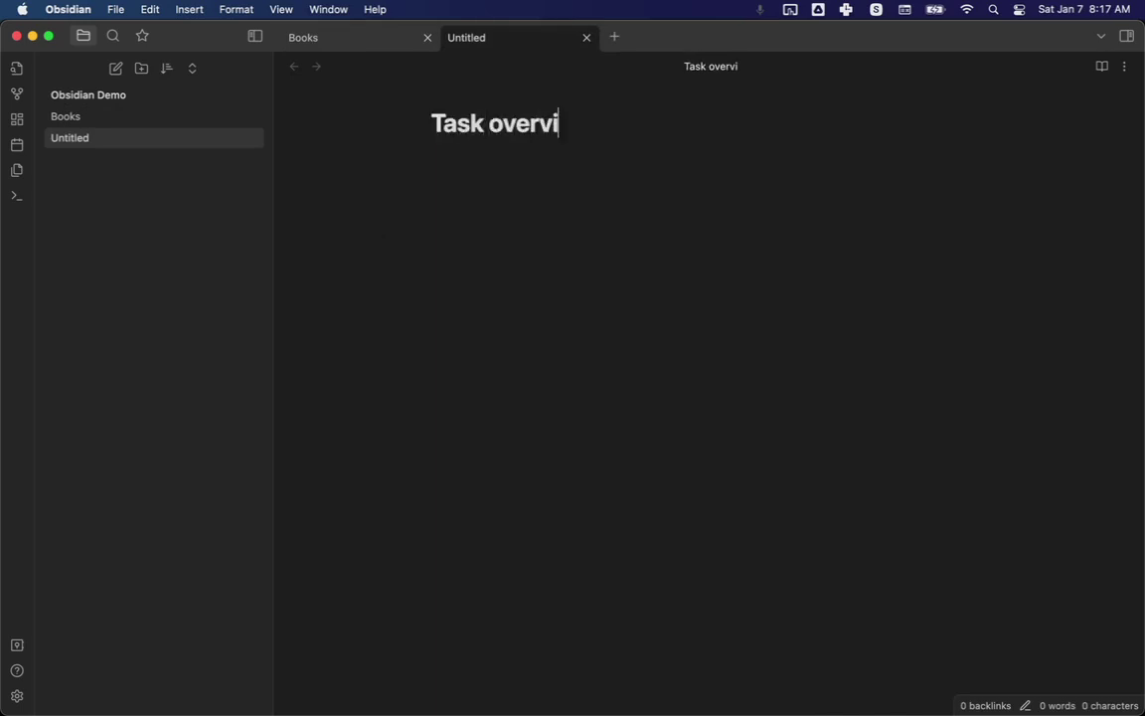
{"action": "type", "text": "ew"}
{"action": "key", "text": "Return"}
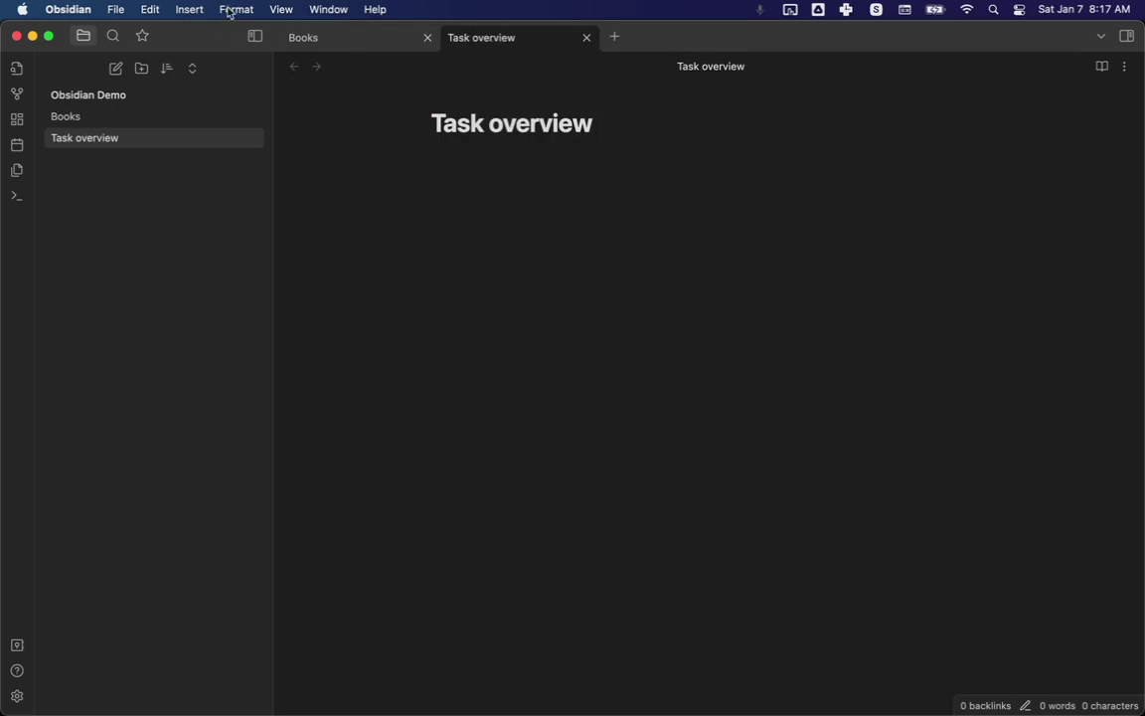
Add a "tasks" code block with the query "not done" to the Task overview note, and check its rendered list and source.
{"action": "left_click", "coordinate": [309, 37]}
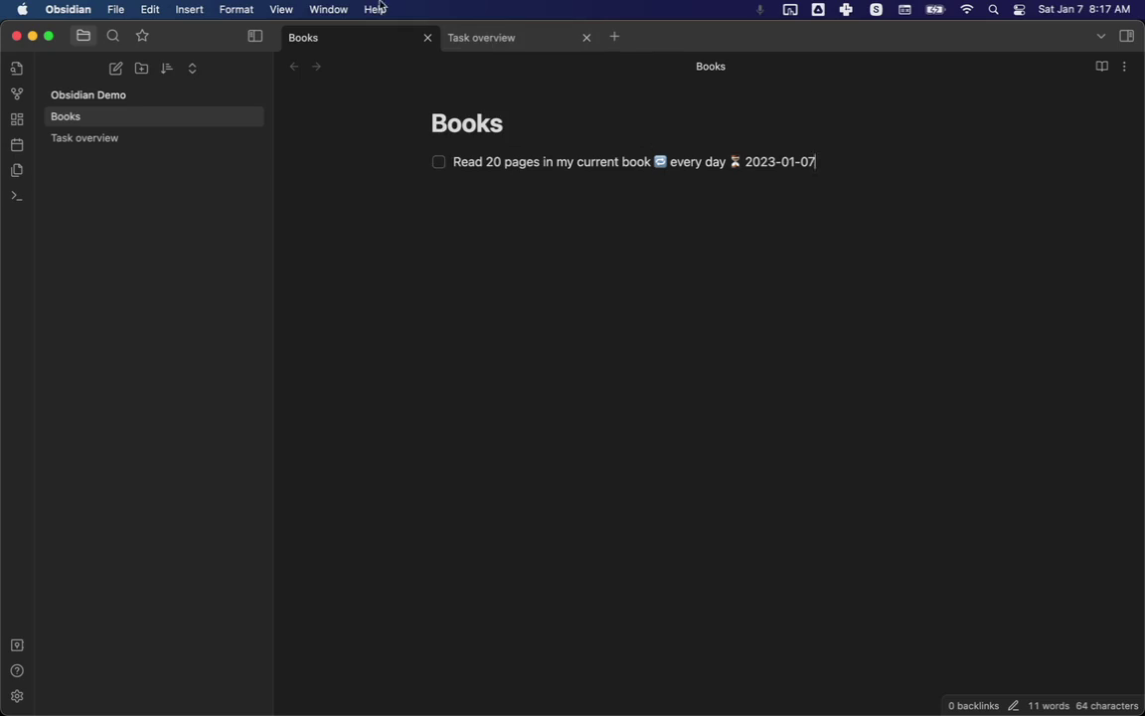
{"action": "left_click", "coordinate": [500, 40]}
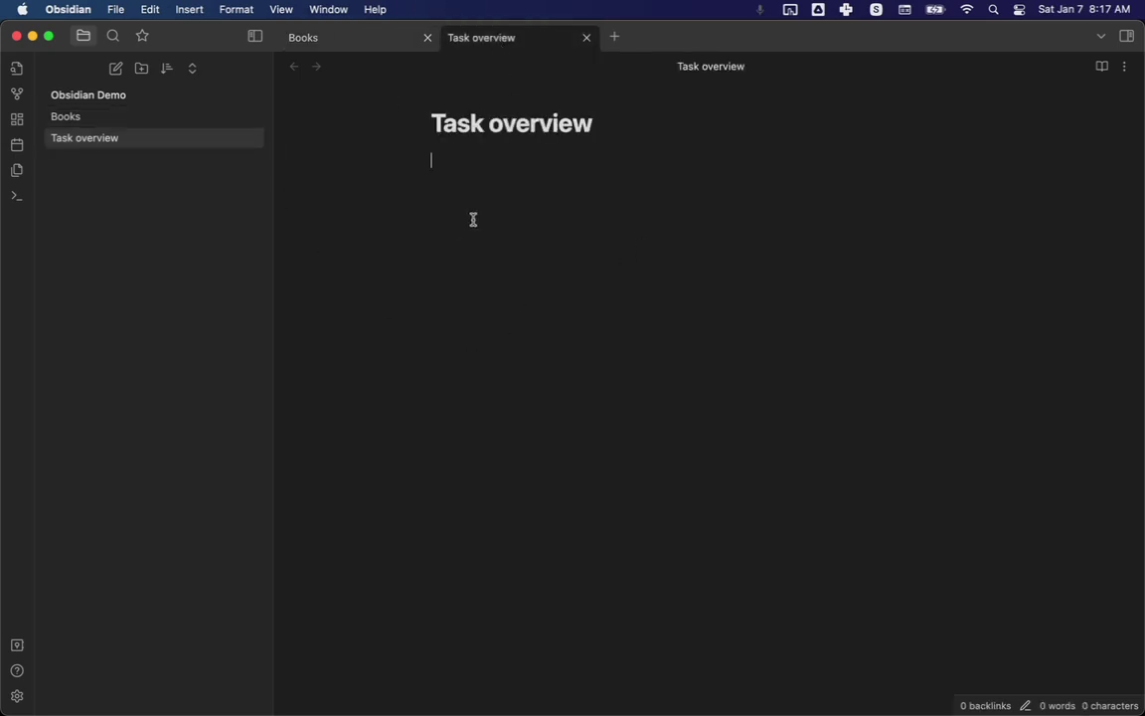
{"action": "type", "text": "```tak"}
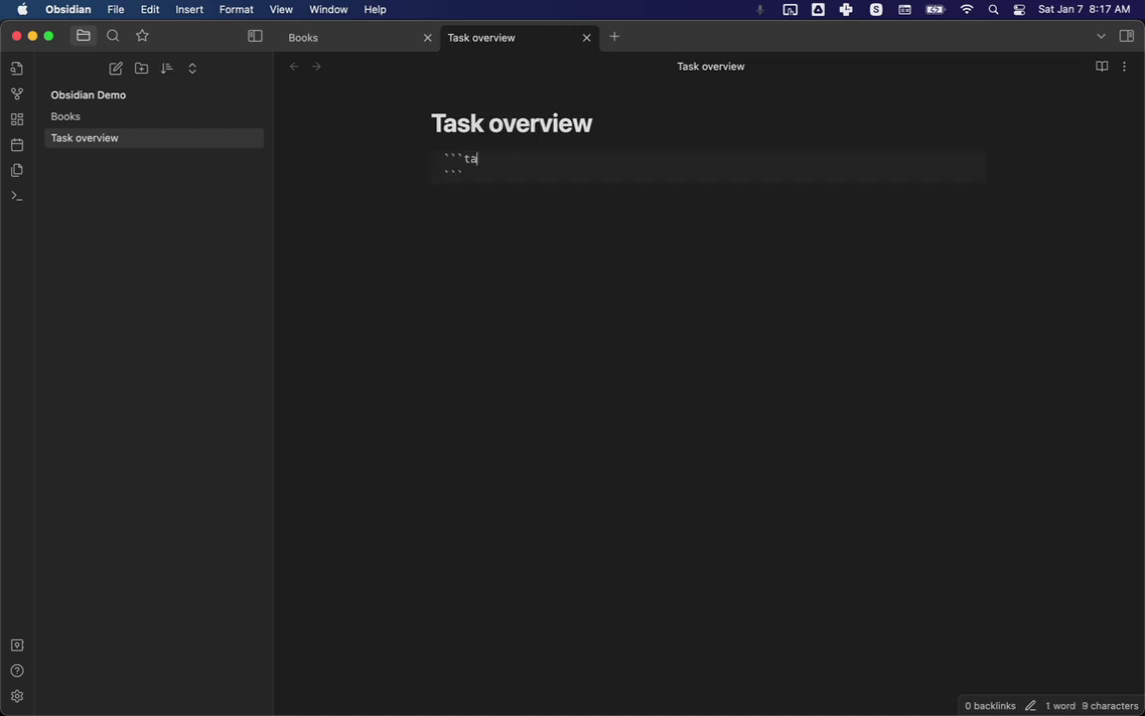
{"action": "key", "text": "BackSpace"}
{"action": "key", "text": "BackSpace"}
{"action": "type", "text": "sk"}
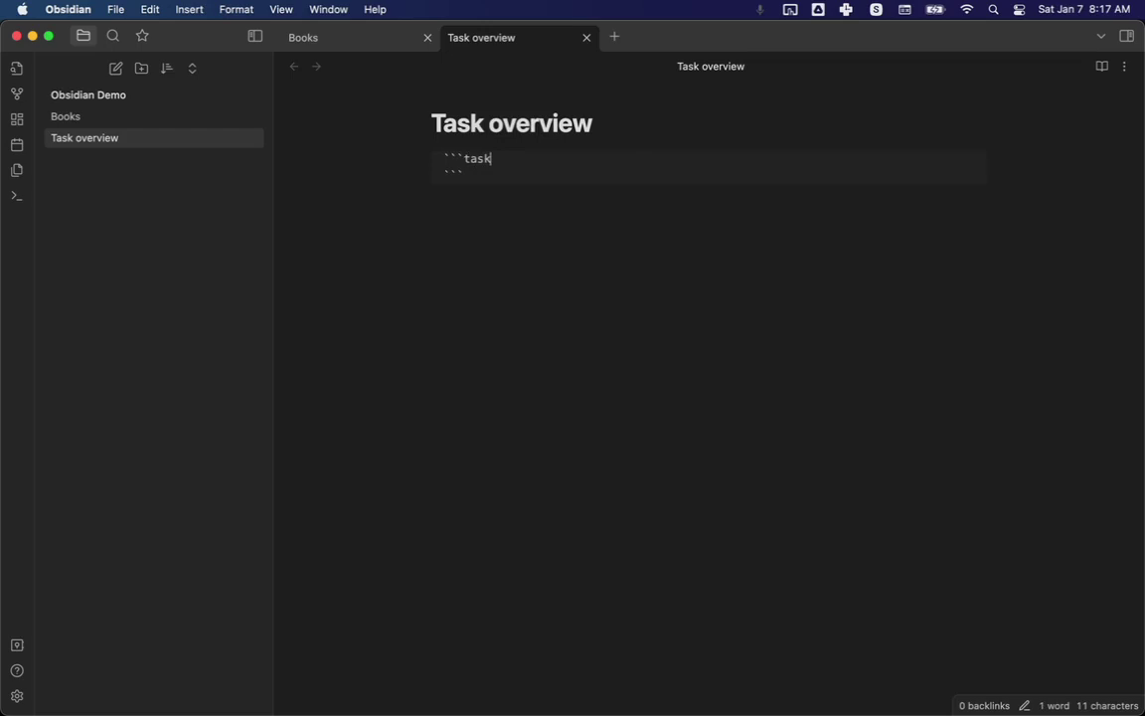
{"action": "type", "text": "s"}
{"action": "key", "text": "Return"}
{"action": "type", "text": "no"}
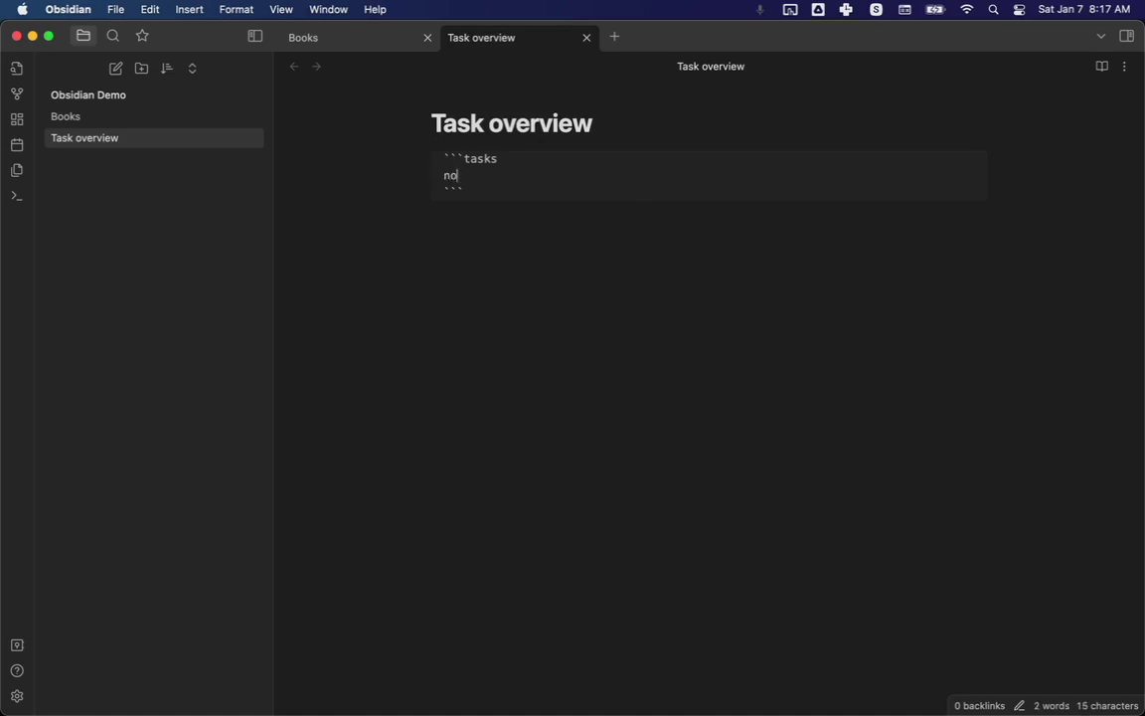
{"action": "type", "text": "t done"}
{"action": "left_click", "coordinate": [627, 128]}
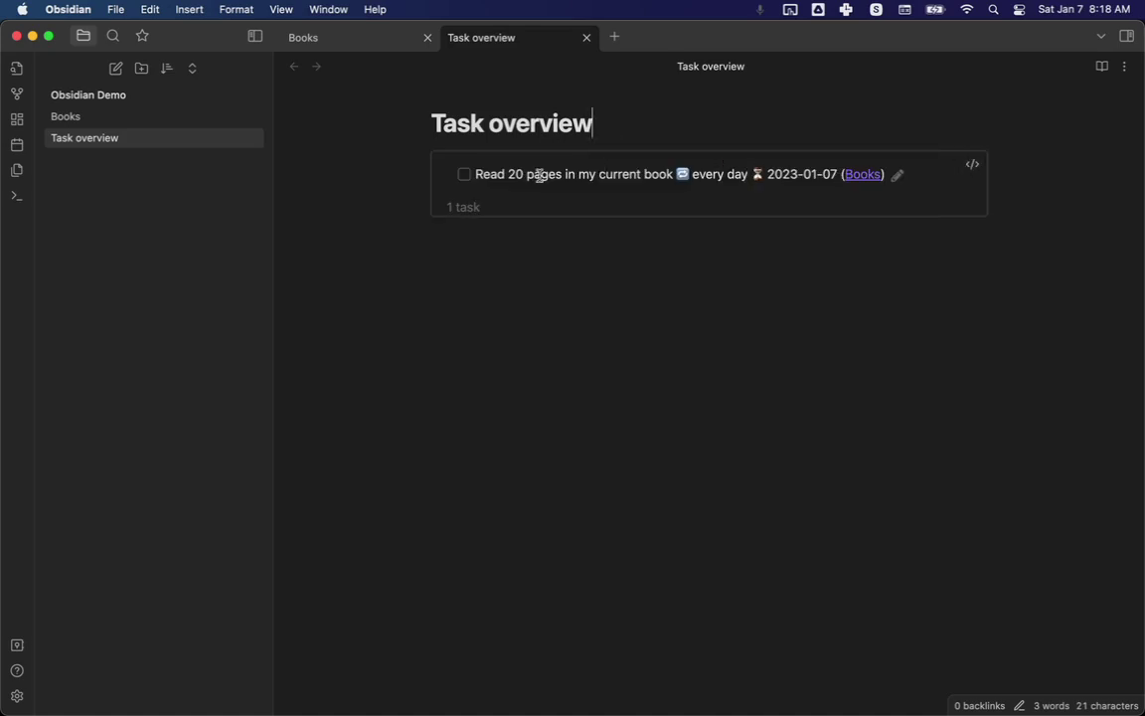
{"action": "left_click", "coordinate": [972, 164]}
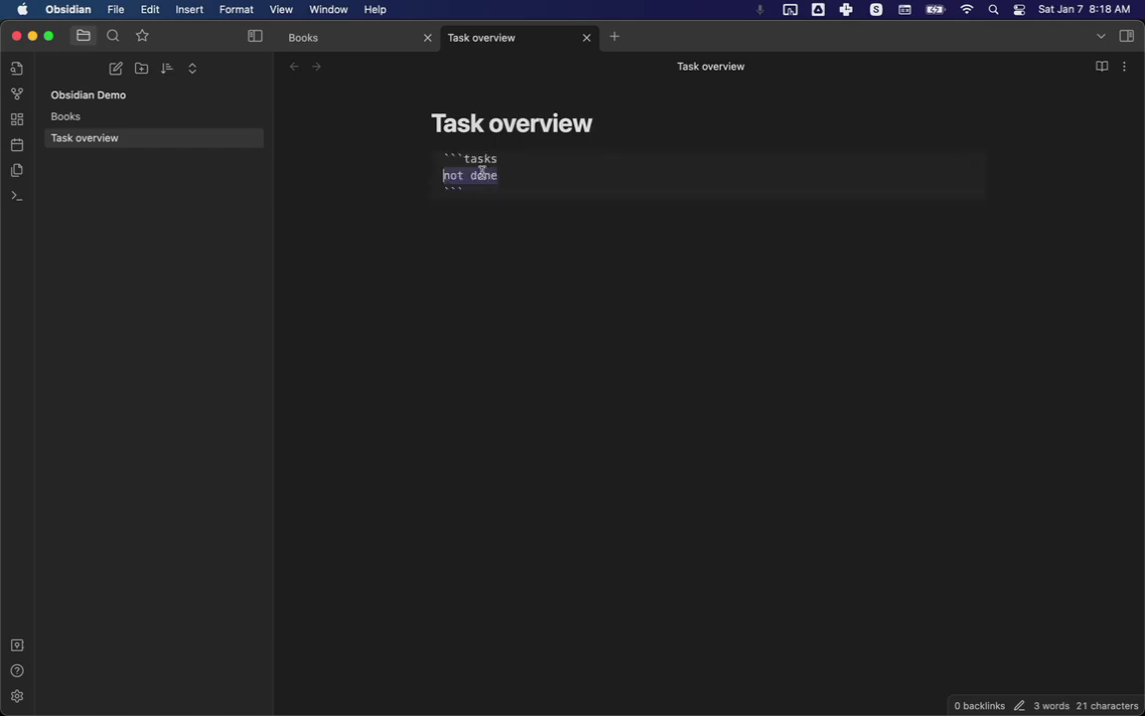
Switch to Brave and examine the Obsidian Tasks documentation on sorting and the available grouping properties for queries.
{"action": "key", "text": "super+Tab"}
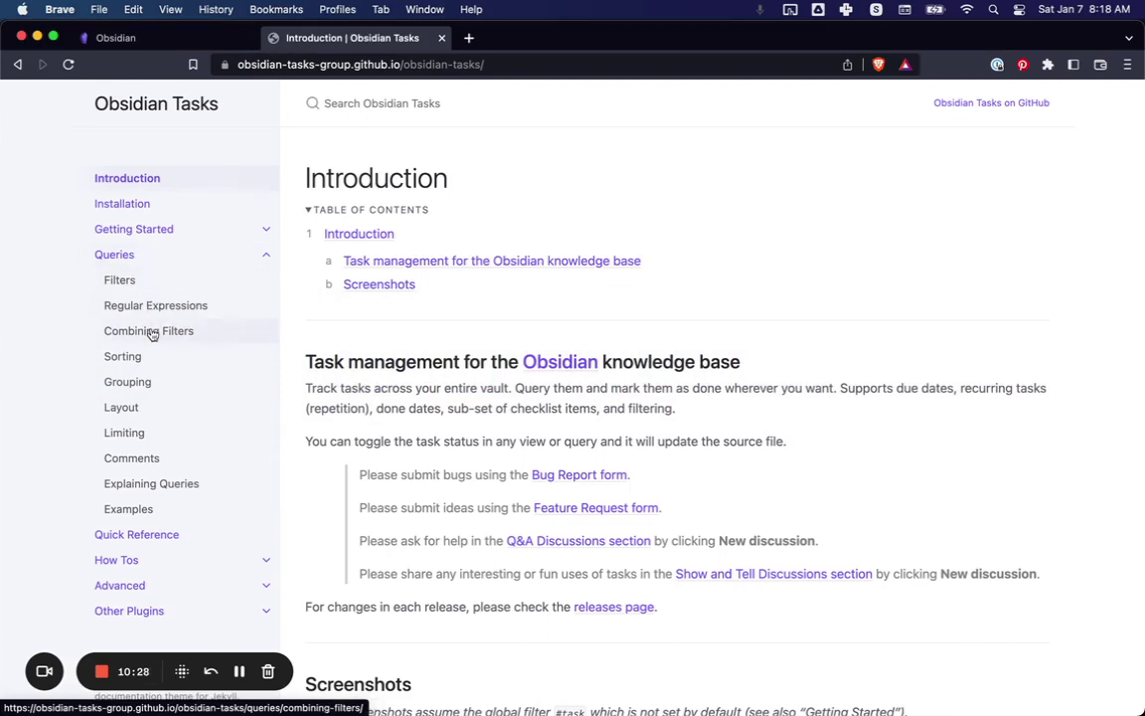
{"action": "left_click", "coordinate": [123, 356]}
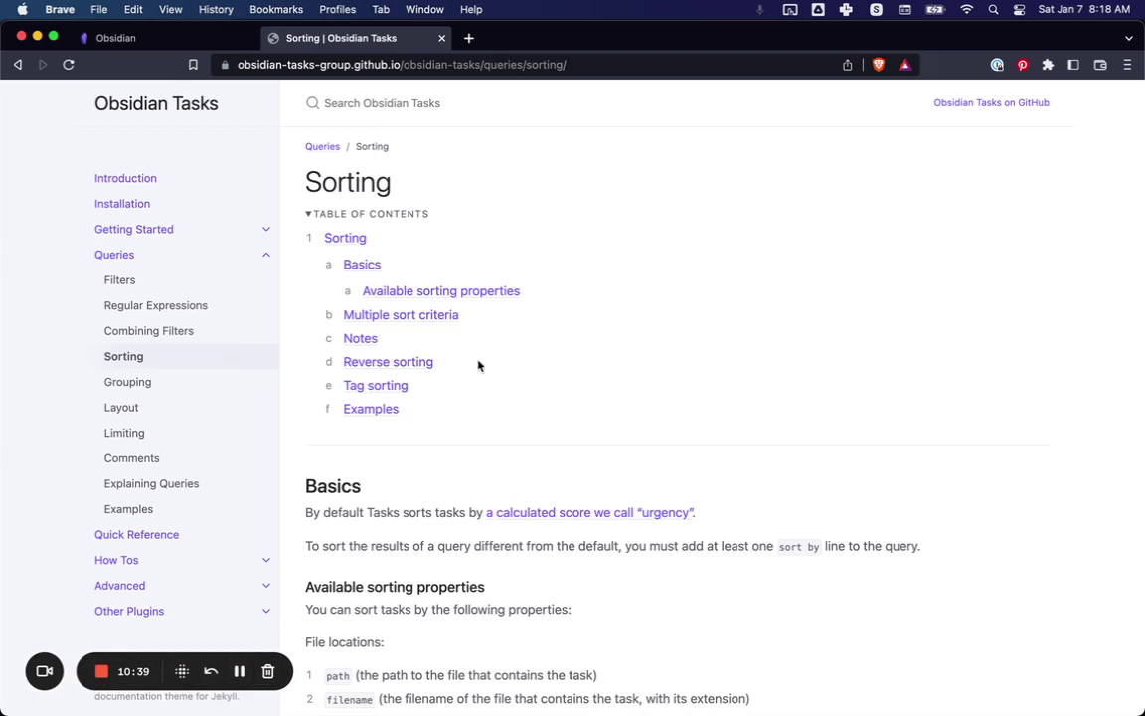
{"action": "left_click", "coordinate": [181, 391]}
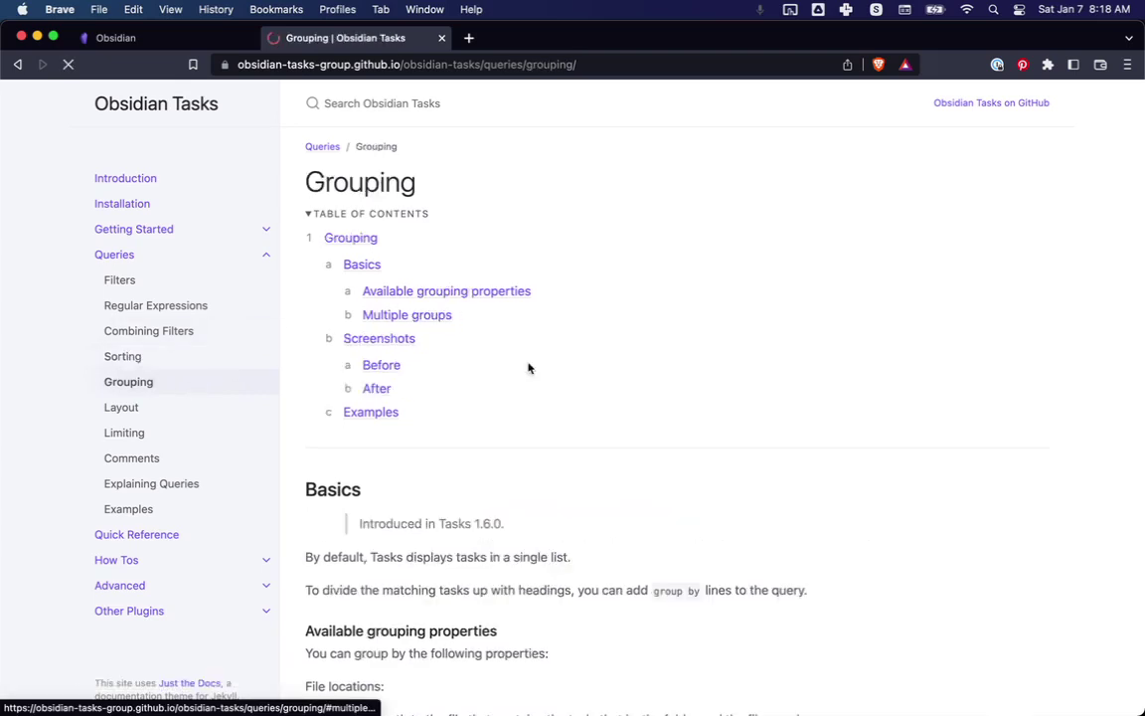
{"action": "scroll", "coordinate": [567, 434], "scroll_direction": "down", "scroll_amount": 3}
{"action": "scroll", "coordinate": [568, 433], "scroll_direction": "down", "scroll_amount": 5}
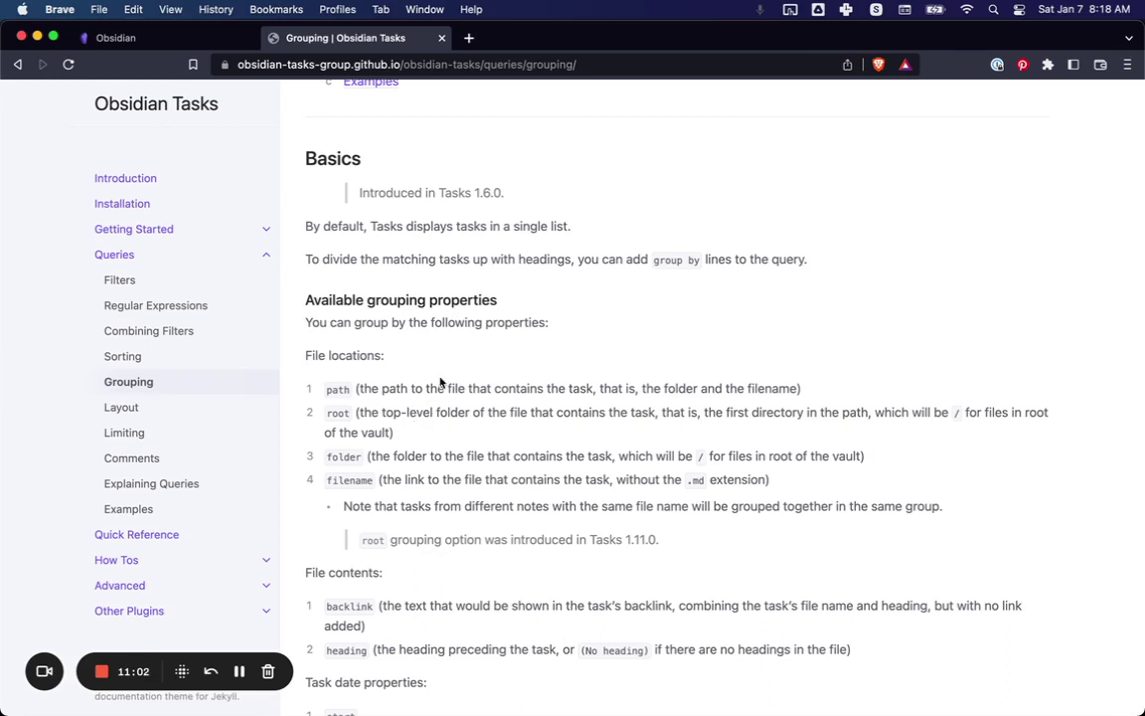
Examine the Filters page of the Obsidian Tasks documentation, including the File Path filter section.
{"action": "left_click", "coordinate": [174, 280]}
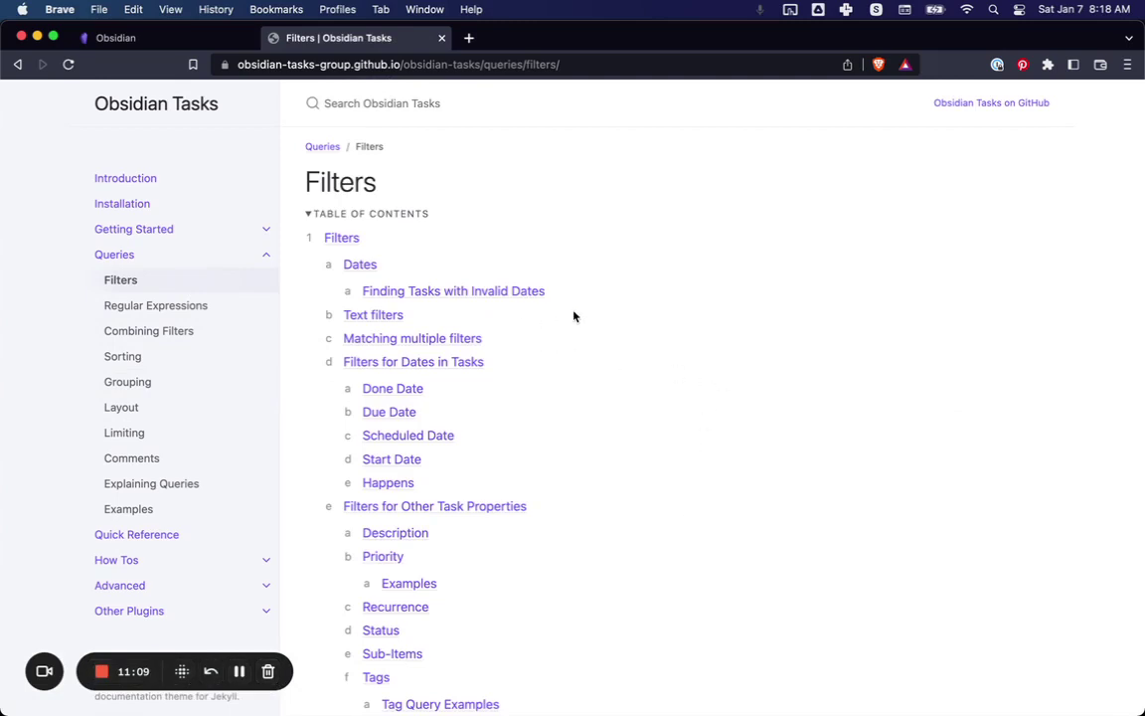
{"action": "scroll", "coordinate": [586, 474], "scroll_direction": "down", "scroll_amount": 1}
{"action": "scroll", "coordinate": [587, 474], "scroll_direction": "down", "scroll_amount": 5}
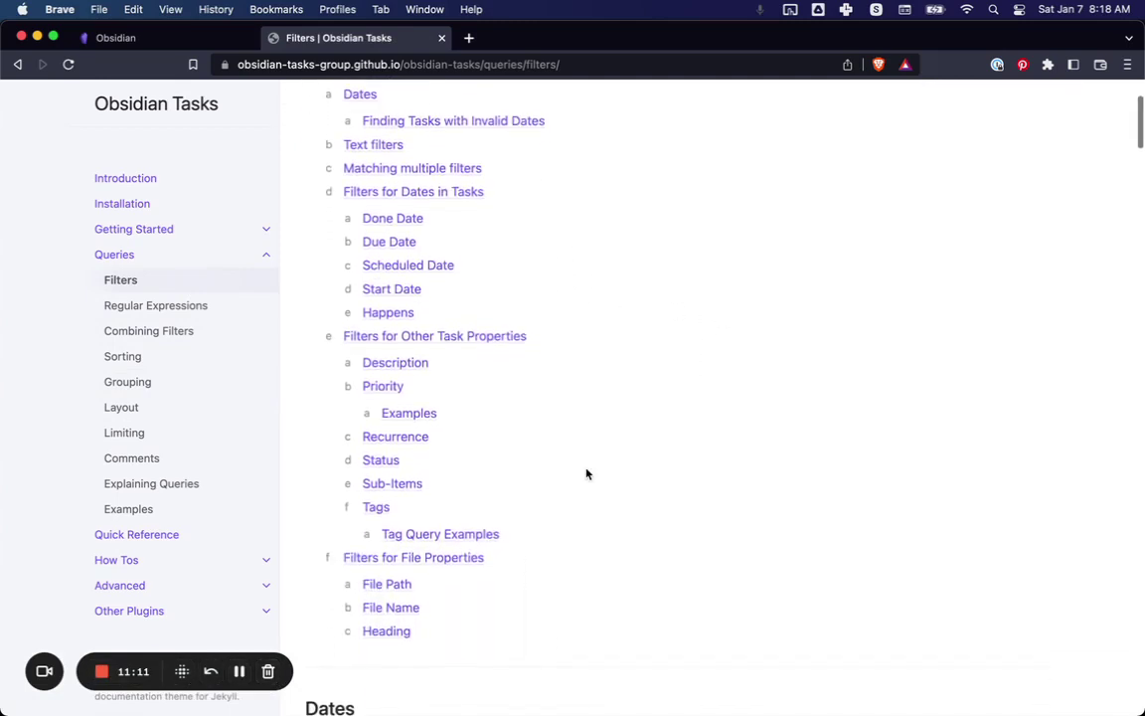
{"action": "left_click", "coordinate": [386, 565]}
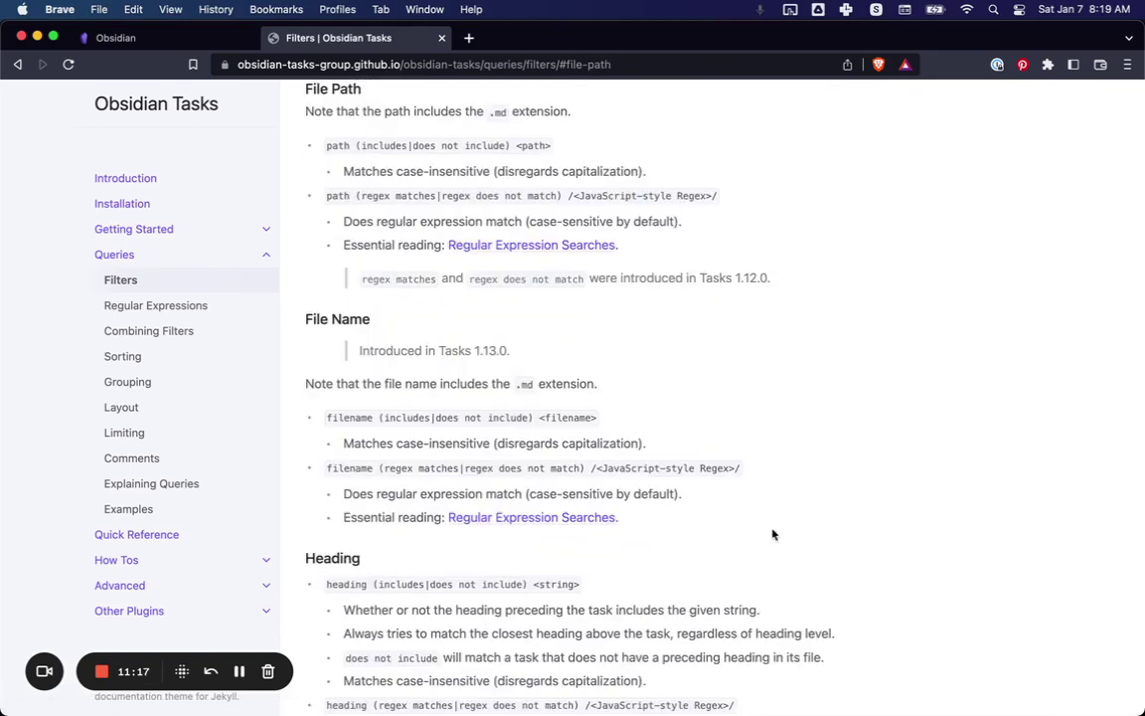
{"action": "key", "text": "super+Tab"}
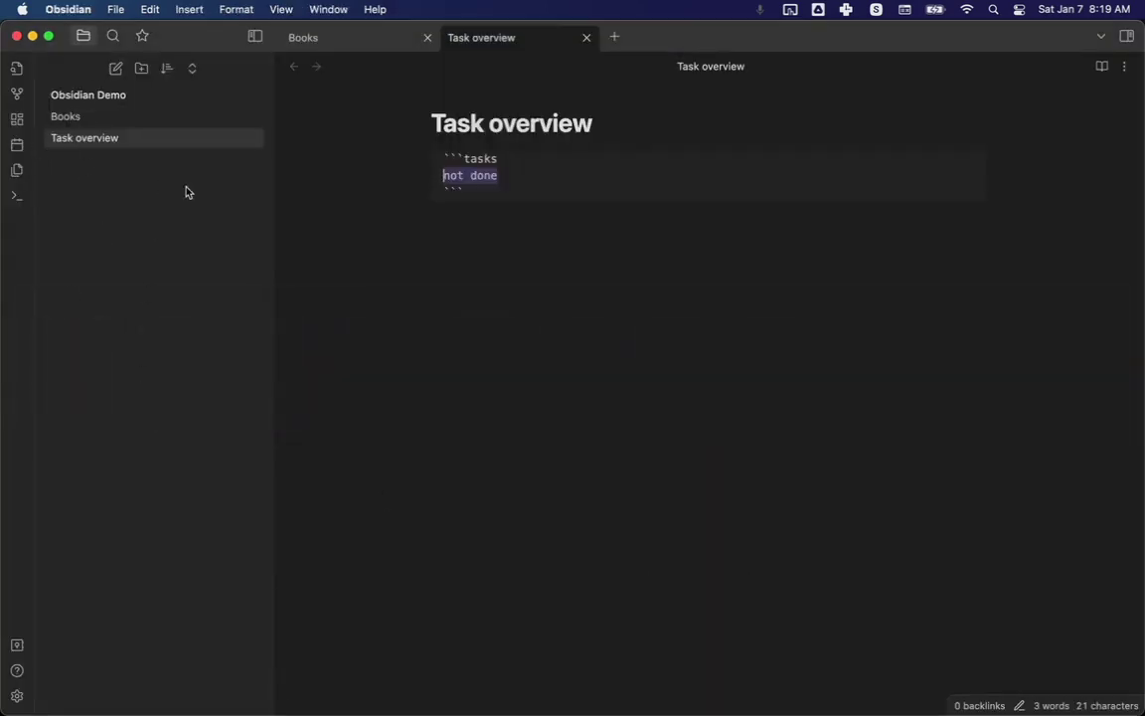
{"action": "key", "text": "super+Tab"}
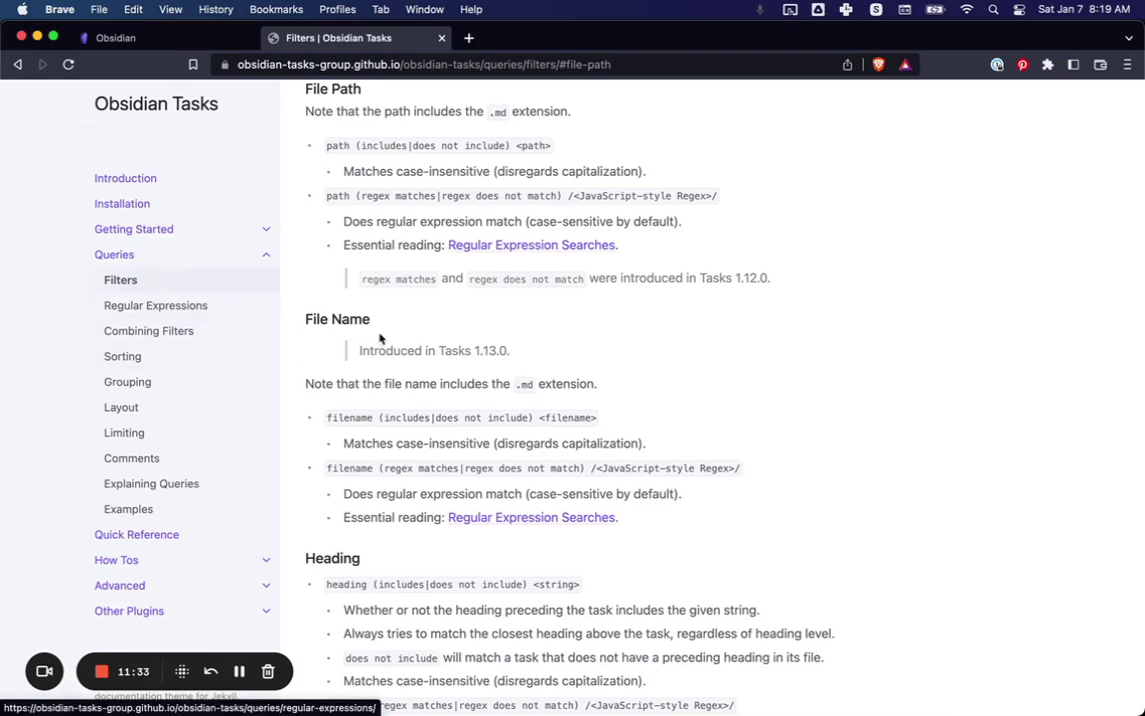
{"action": "scroll", "coordinate": [379, 337], "scroll_direction": "up", "scroll_amount": 20}
{"action": "scroll", "coordinate": [378, 338], "scroll_direction": "down", "scroll_amount": 5}
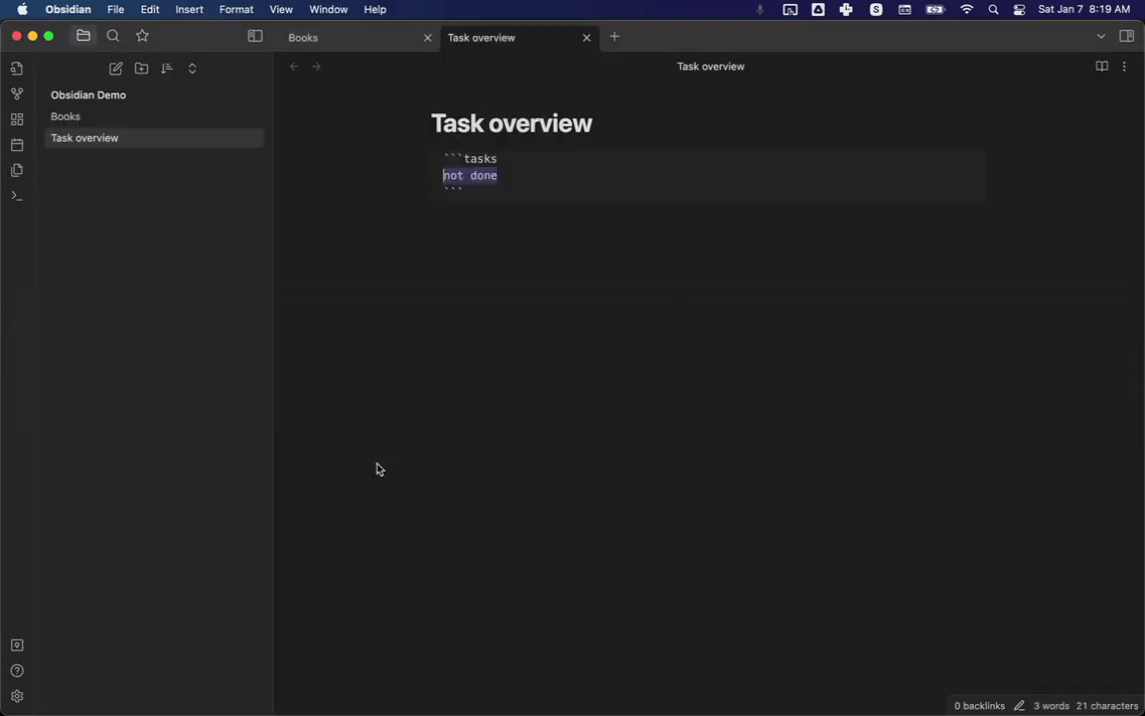
Mark the daily reading task as done from the rendered query list in the Task overview note.
{"action": "left_click", "coordinate": [519, 368]}
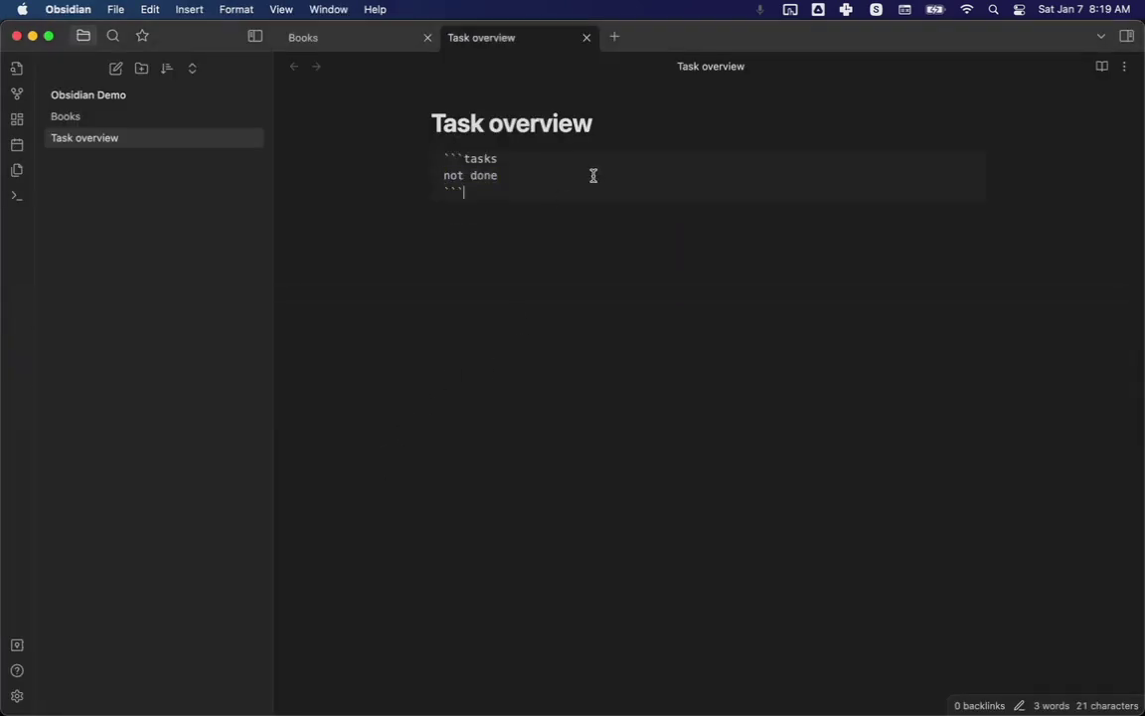
{"action": "left_click", "coordinate": [655, 128]}
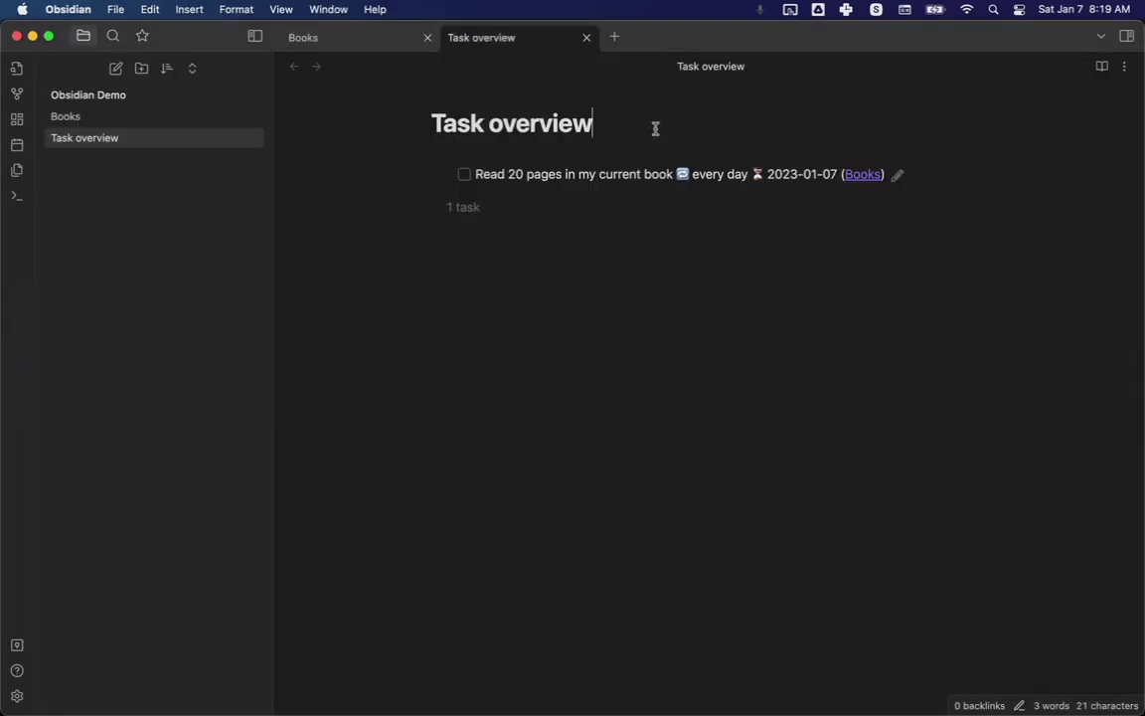
{"action": "left_click", "coordinate": [463, 175]}
Switch to Brave Browser.
{"action": "key", "text": "cmd+Tab"}
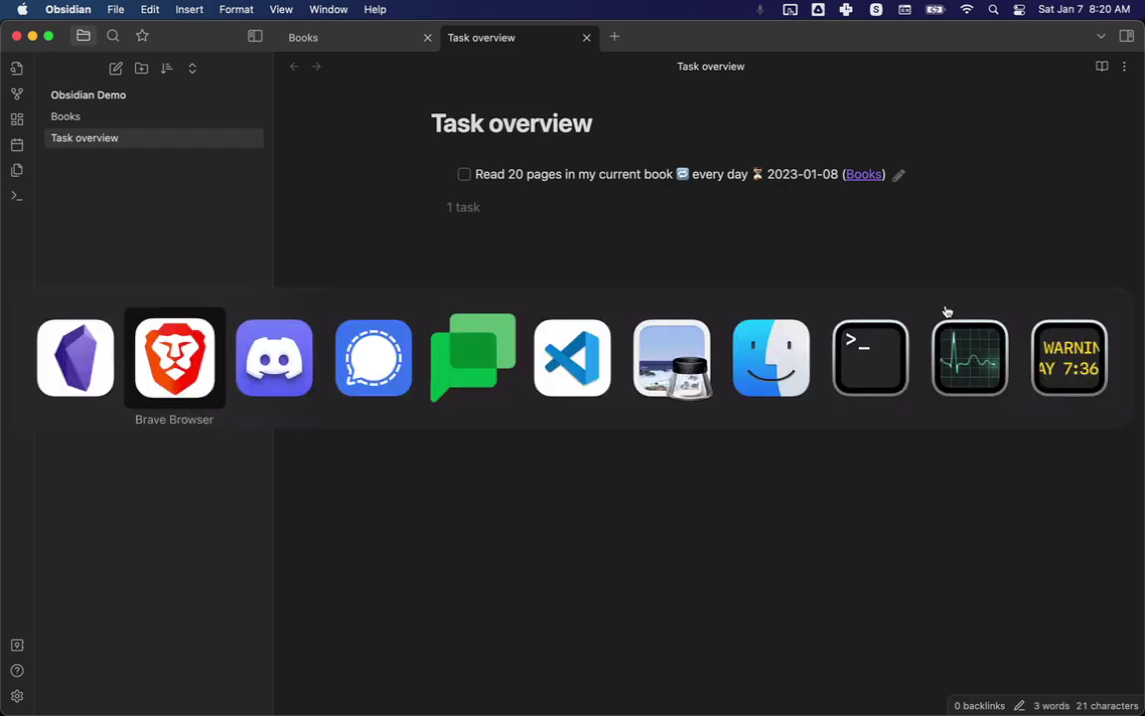